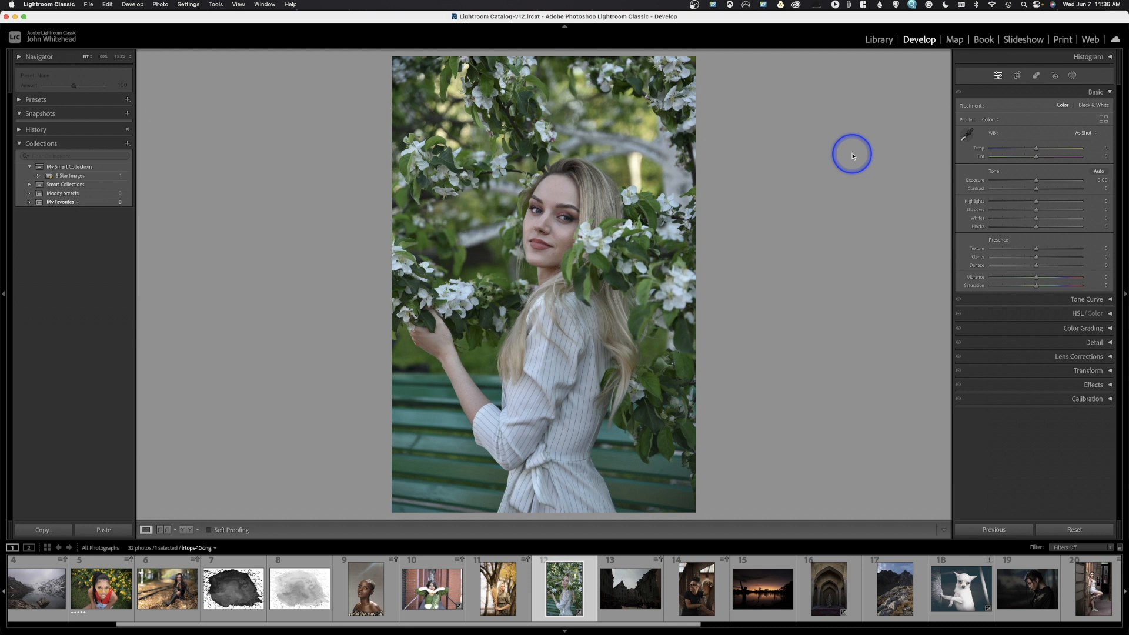
Set the portrait's white balance to Auto and lower its tint slightly from the automatic value.
left_click(1072, 76)
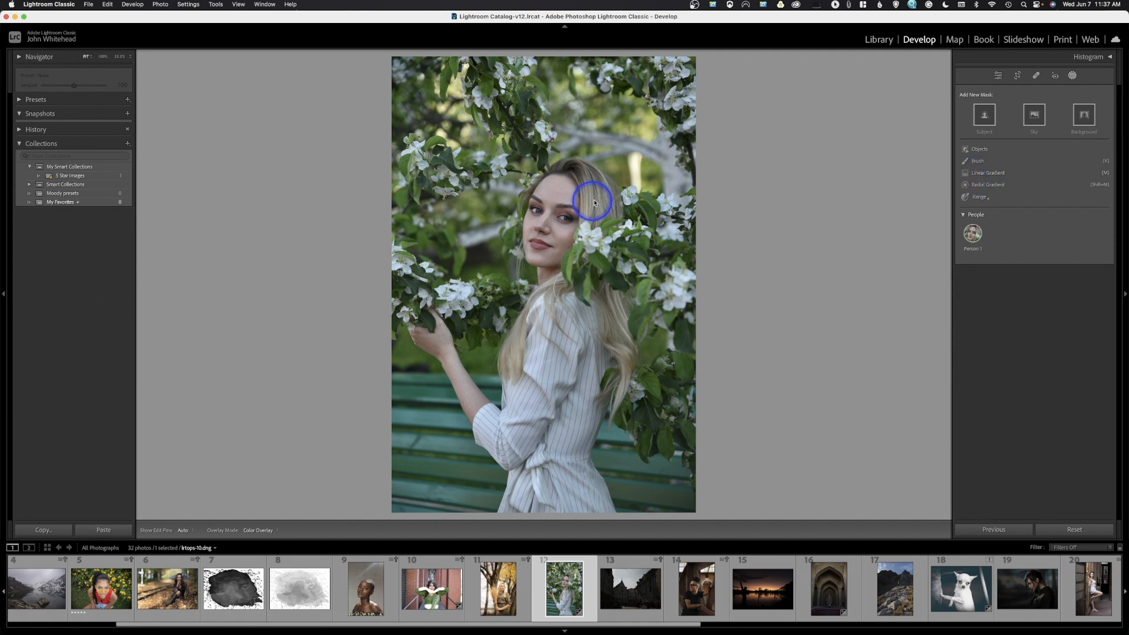
left_click(998, 76)
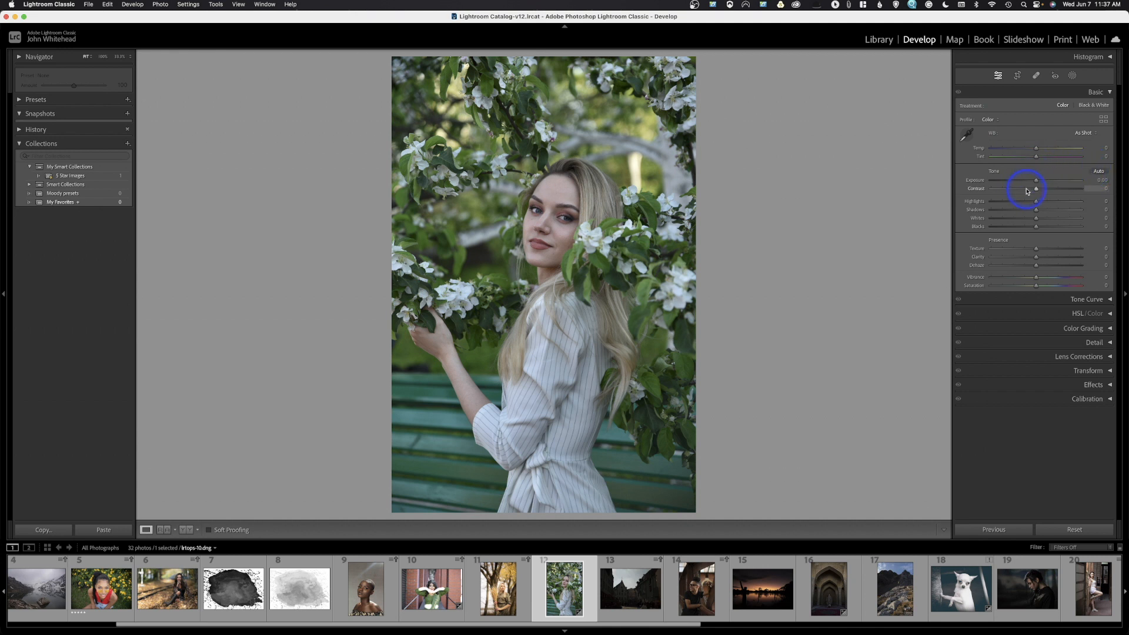
left_click(1084, 132)
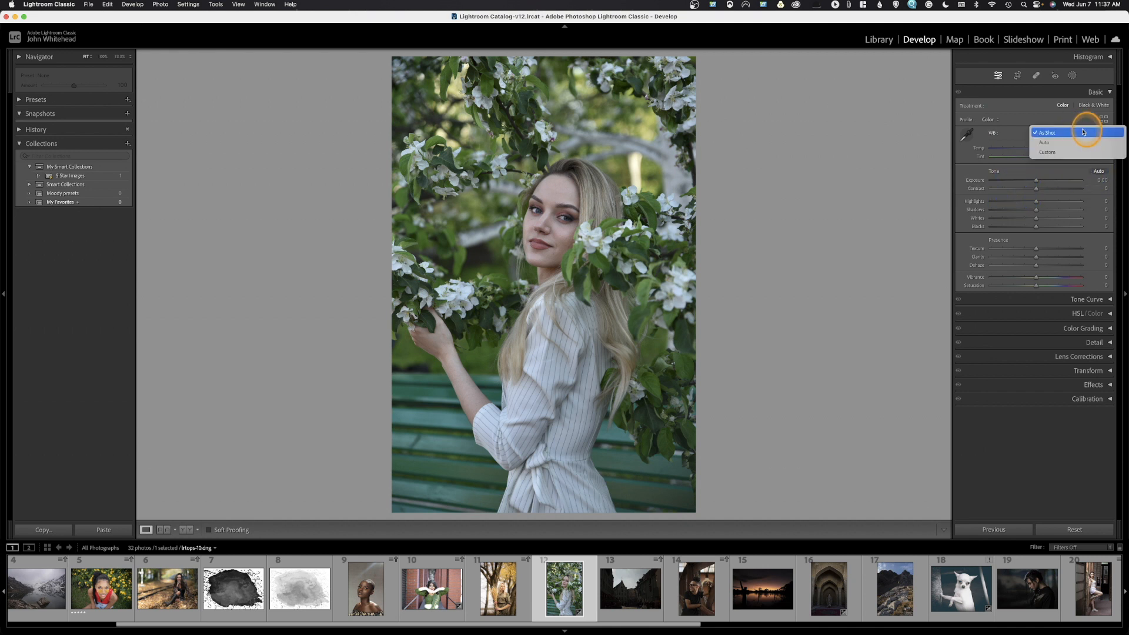
left_click(1080, 141)
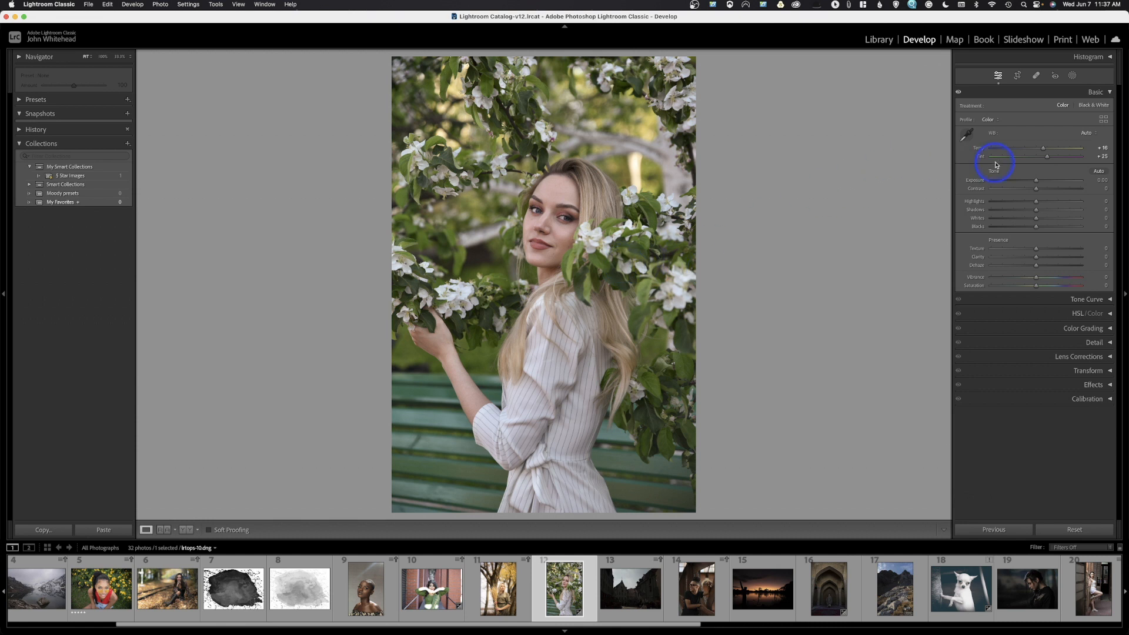
left_click_drag(1047, 158, 1046, 158)
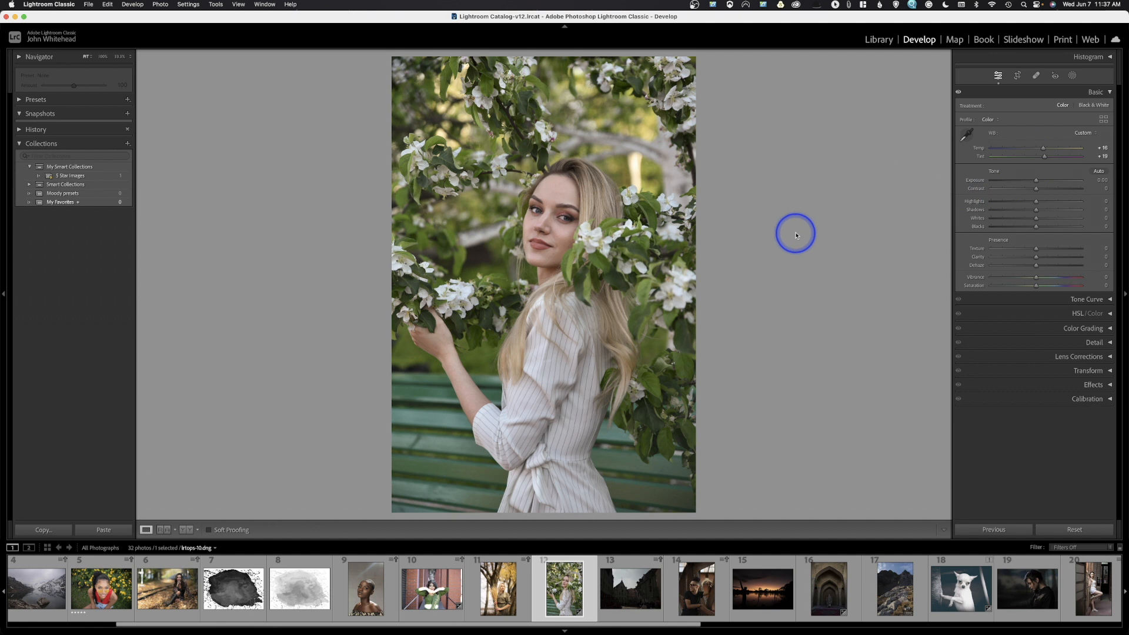
Create a linear gradient mask running horizontally from the photo's left side, narrow its transition and shift it to the right over the woman.
left_click(1074, 76)
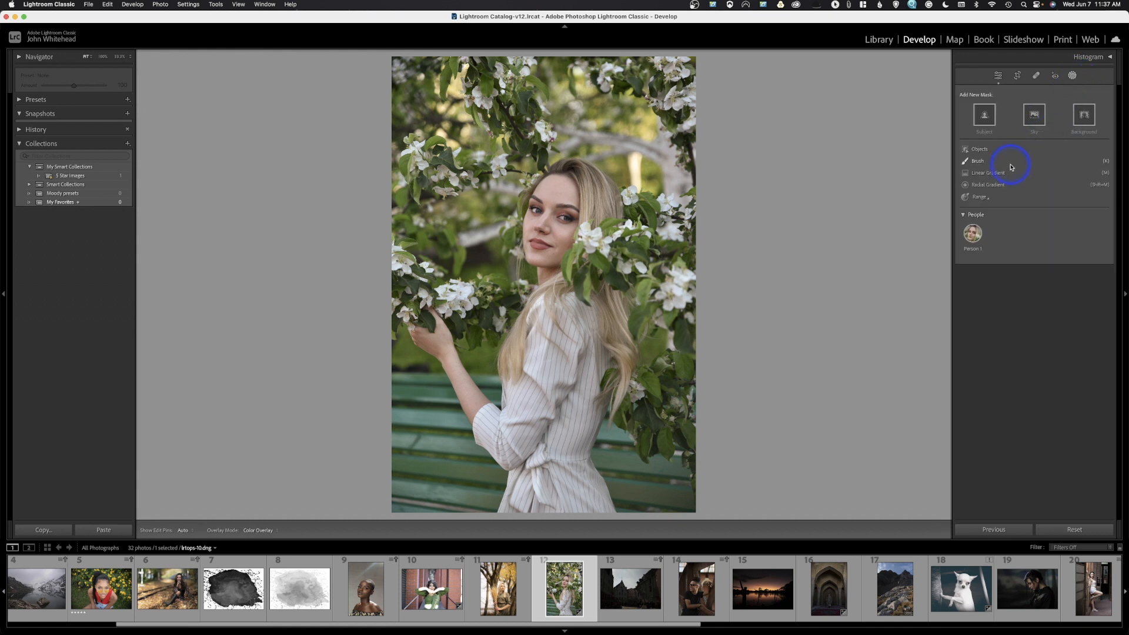
left_click(998, 174)
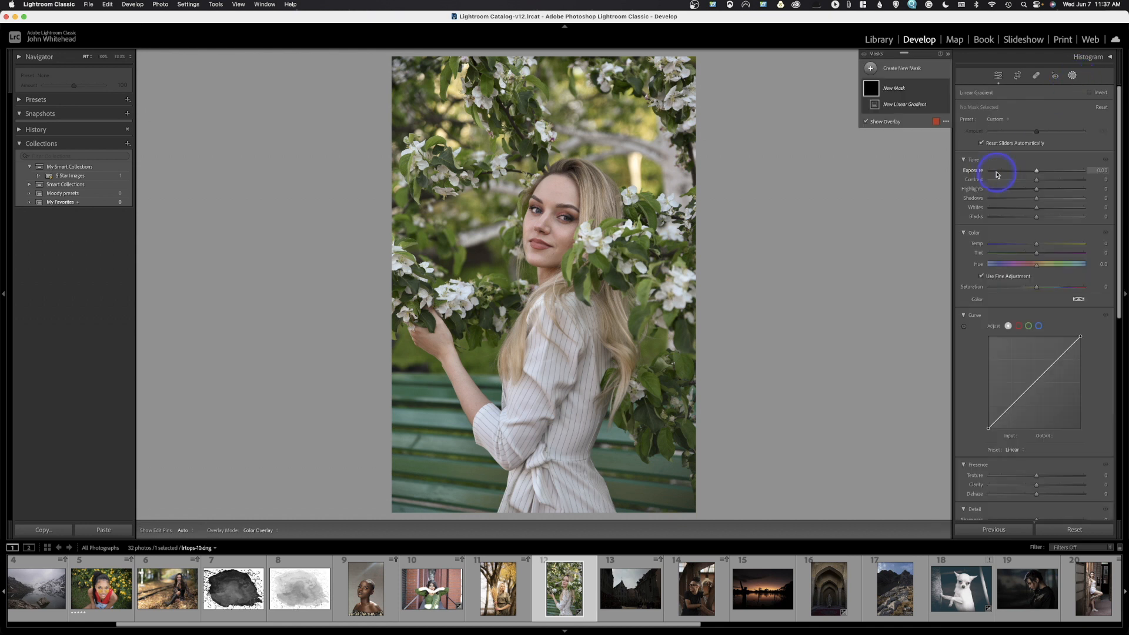
left_click(479, 247)
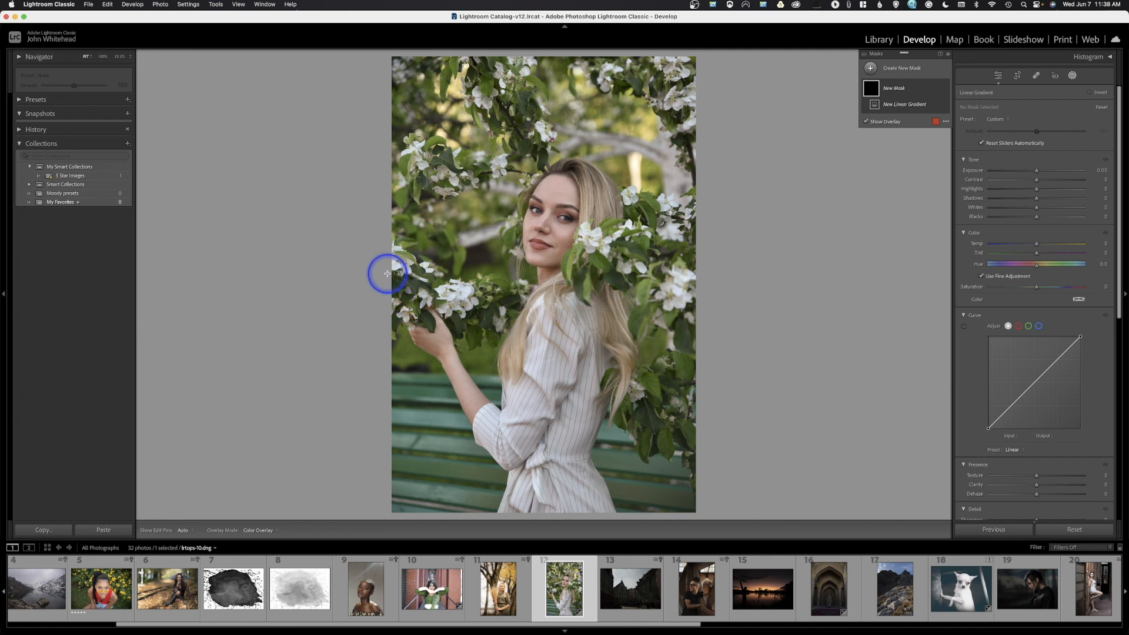
left_click_drag(393, 275, 631, 275)
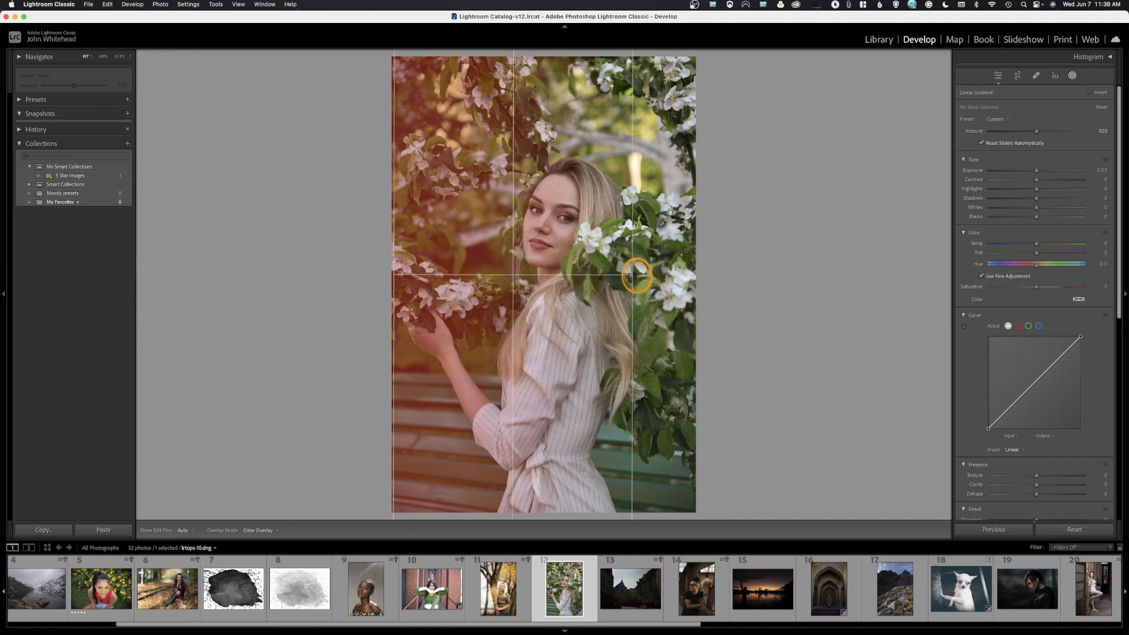
left_click_drag(631, 274, 640, 274)
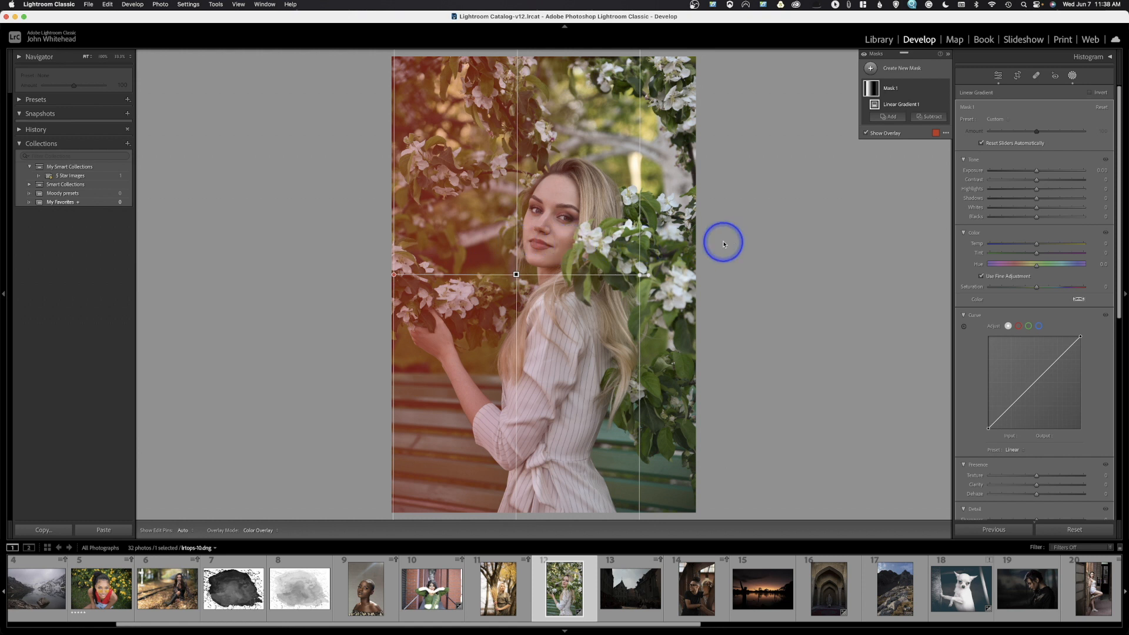
left_click_drag(394, 275, 449, 279)
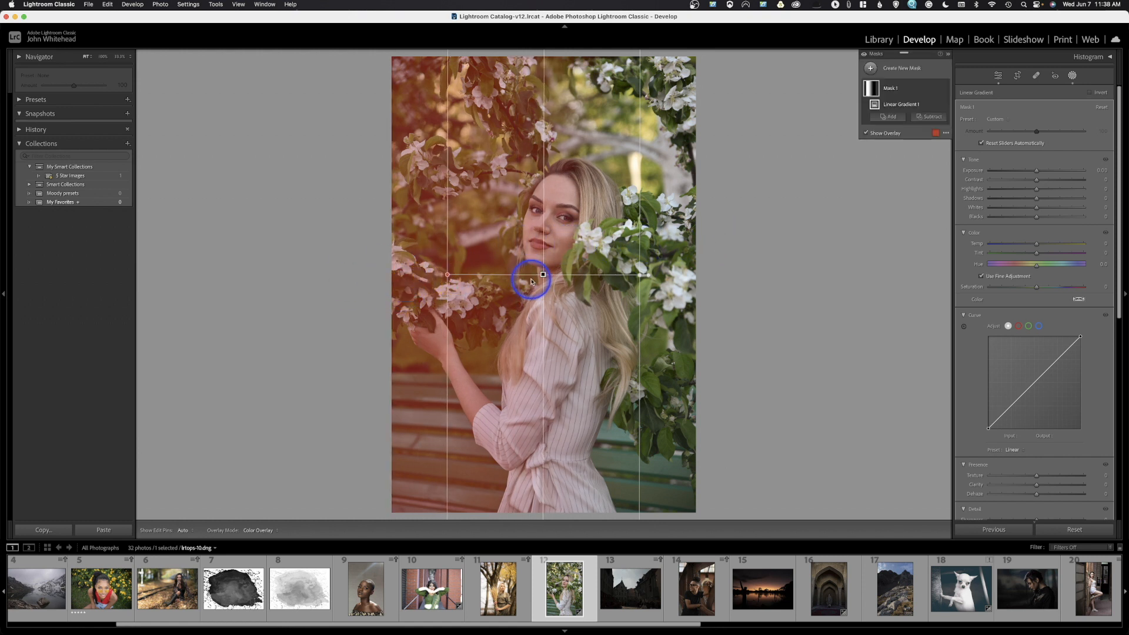
left_click_drag(542, 274, 571, 275)
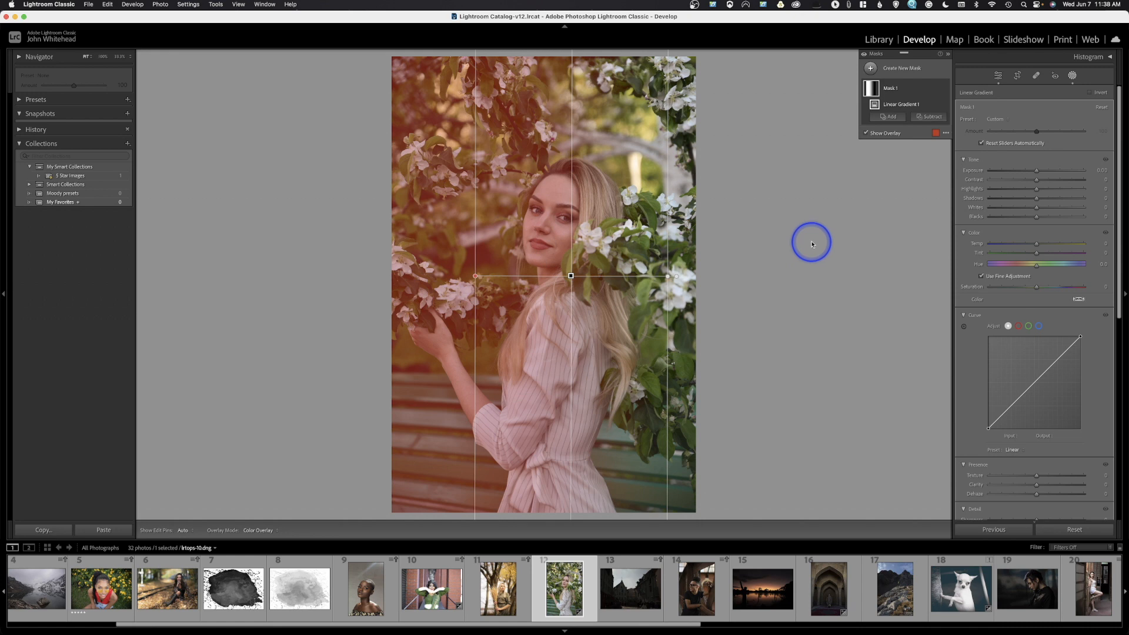
Raise the linear gradient mask's exposure to about 0.6 and subtract the upper-left foliage from the mask with a brush.
mouse_move(1049, 171)
left_mouse_down()
mouse_move(1009, 183)
mouse_move(1038, 182)
left_mouse_up()
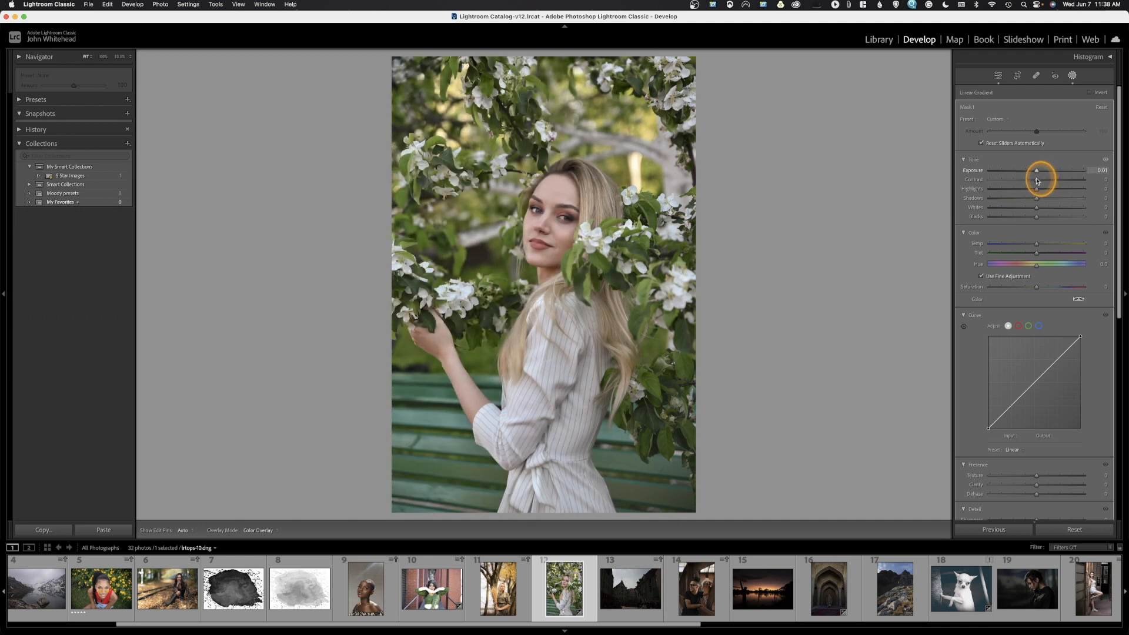
left_click_drag(1038, 182, 1045, 180)
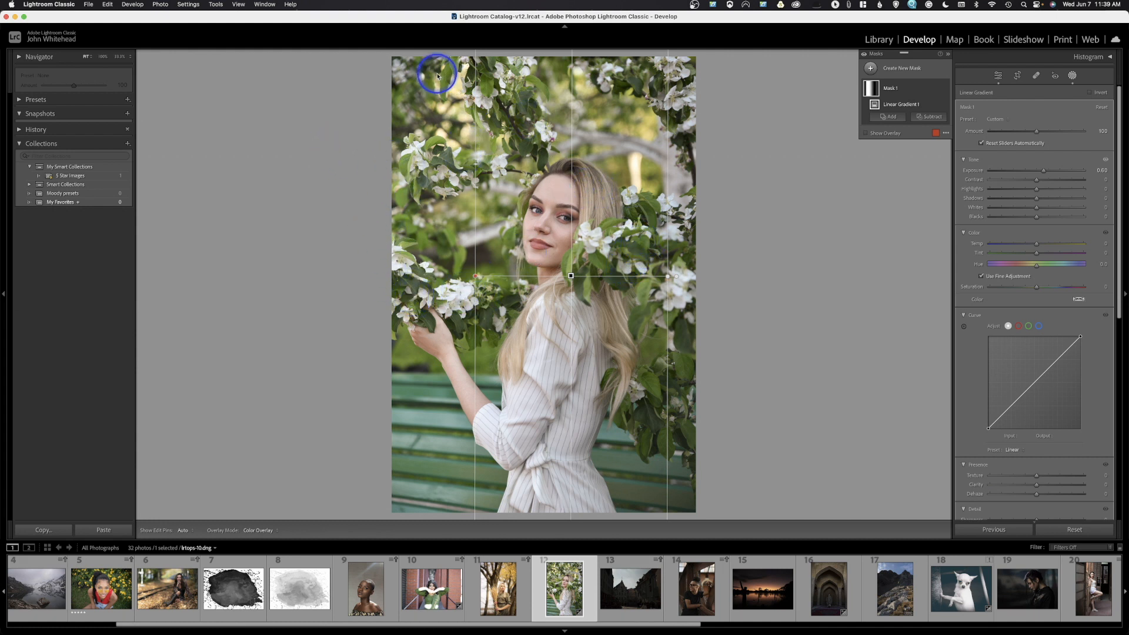
left_click(922, 117)
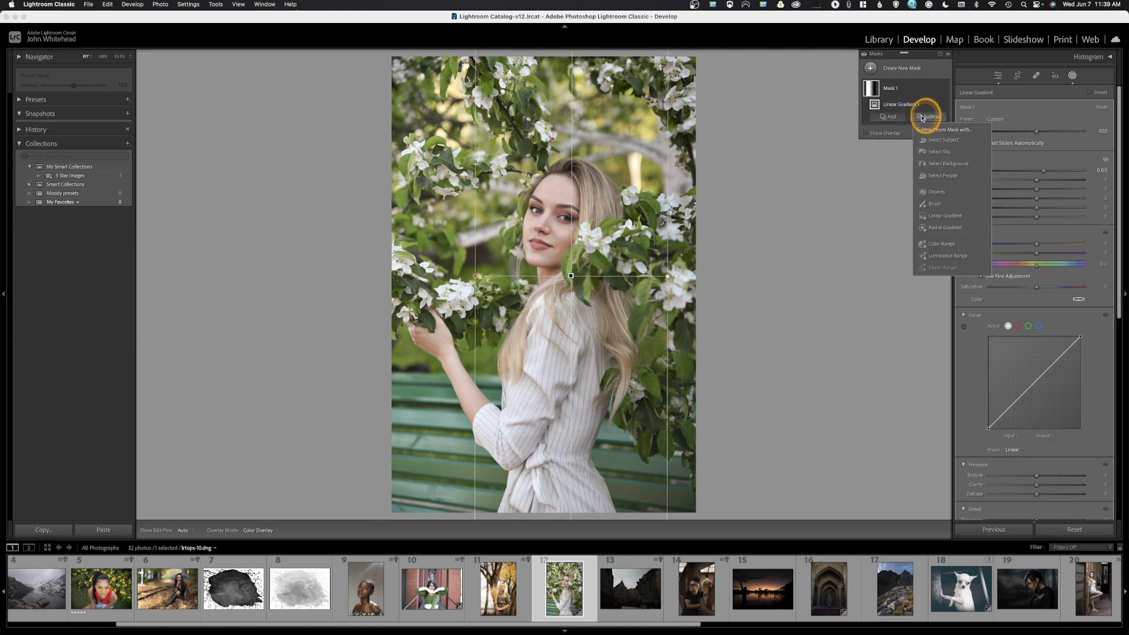
left_click(935, 204)
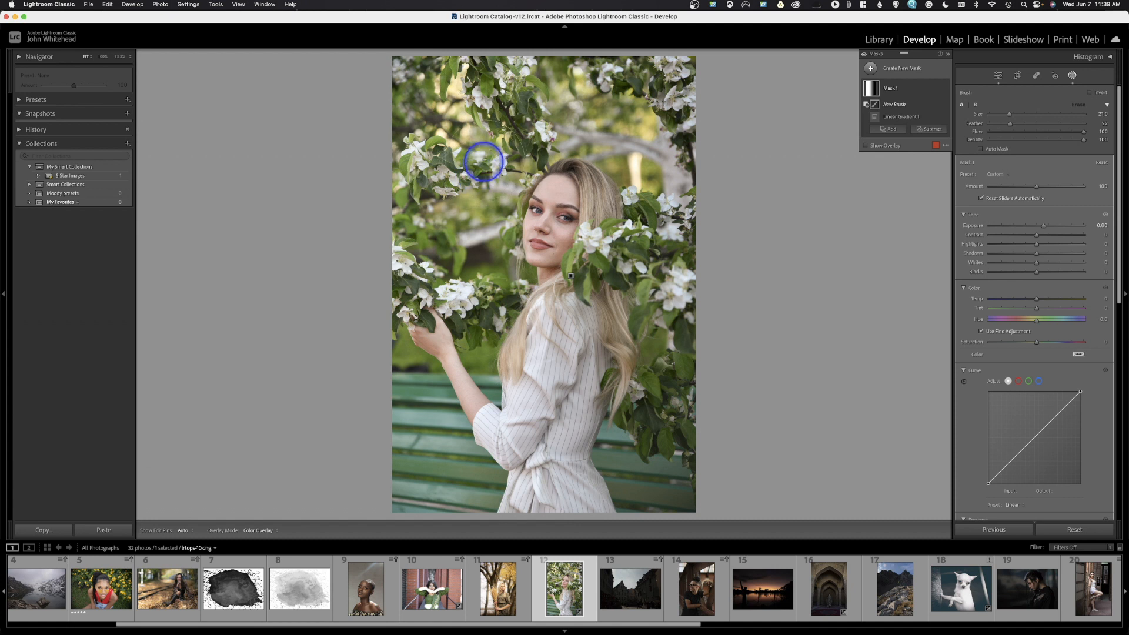
key("h")
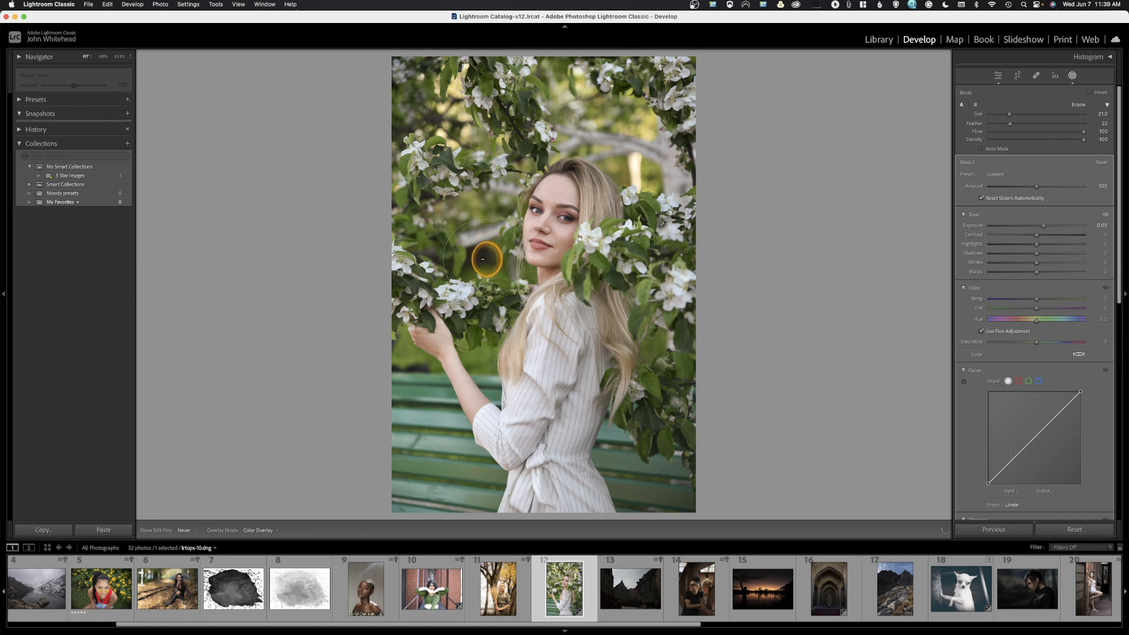
left_click_drag(398, 87, 475, 71)
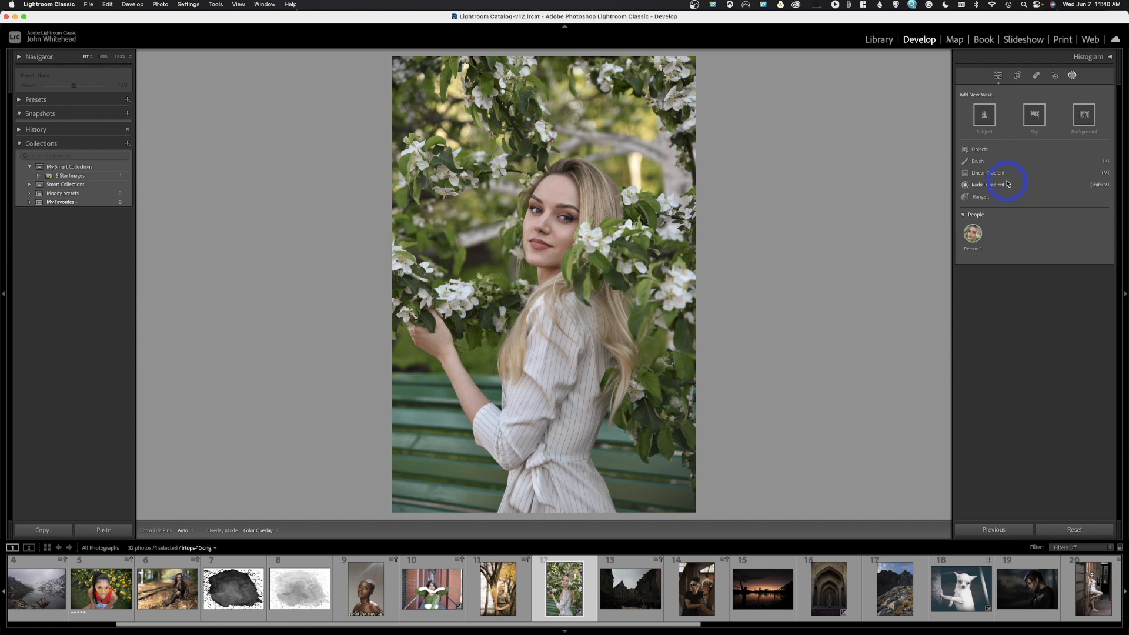
Create a tall radial gradient mask tilted along the woman's head and torso and raise its exposure to about 0.6.
left_click(1000, 187)
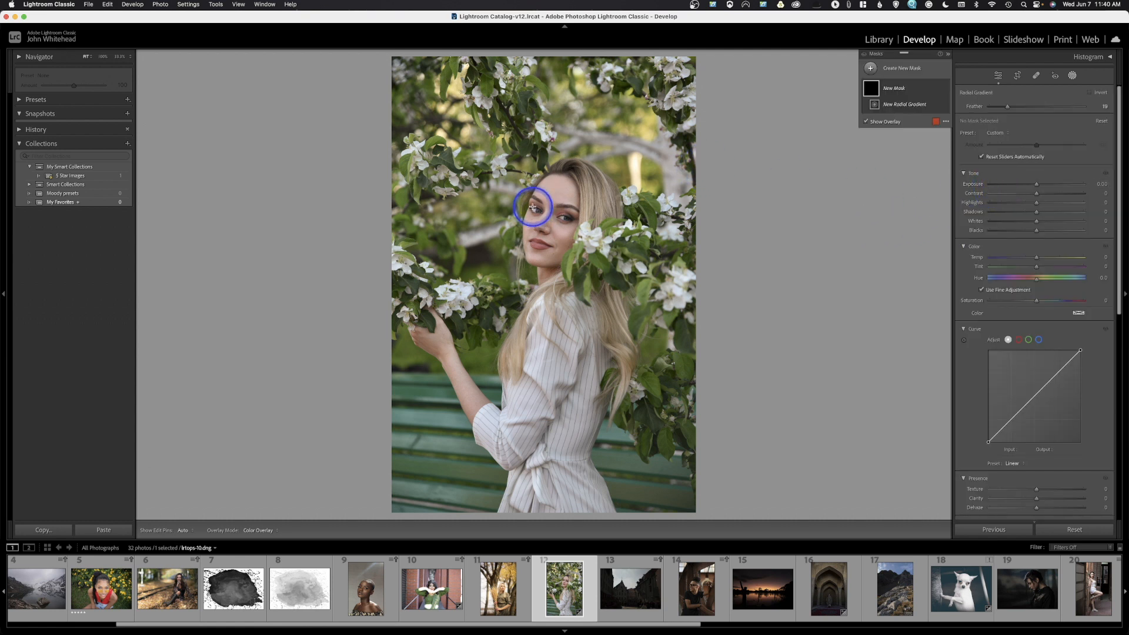
mouse_move(525, 187)
left_mouse_down()
mouse_move(593, 320)
mouse_move(615, 308)
mouse_move(594, 323)
mouse_move(588, 312)
left_mouse_up()
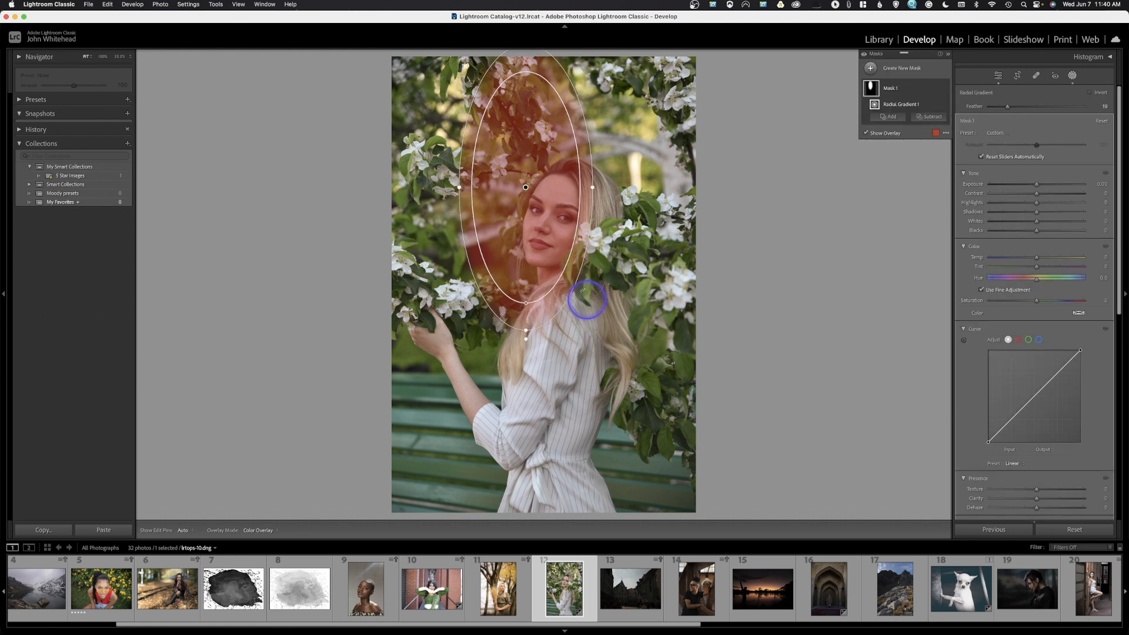
left_click_drag(515, 178, 553, 313)
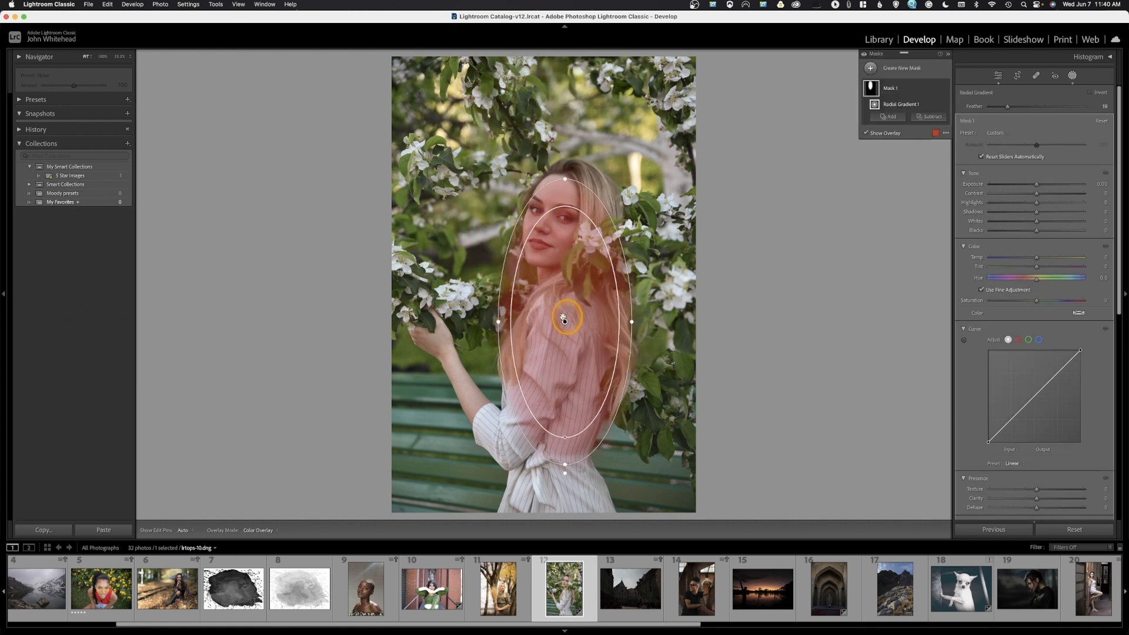
mouse_move(564, 463)
left_mouse_down()
mouse_move(577, 477)
mouse_move(566, 471)
left_mouse_up()
left_click_drag(567, 365, 563, 364)
left_click_drag(1046, 183, 1046, 186)
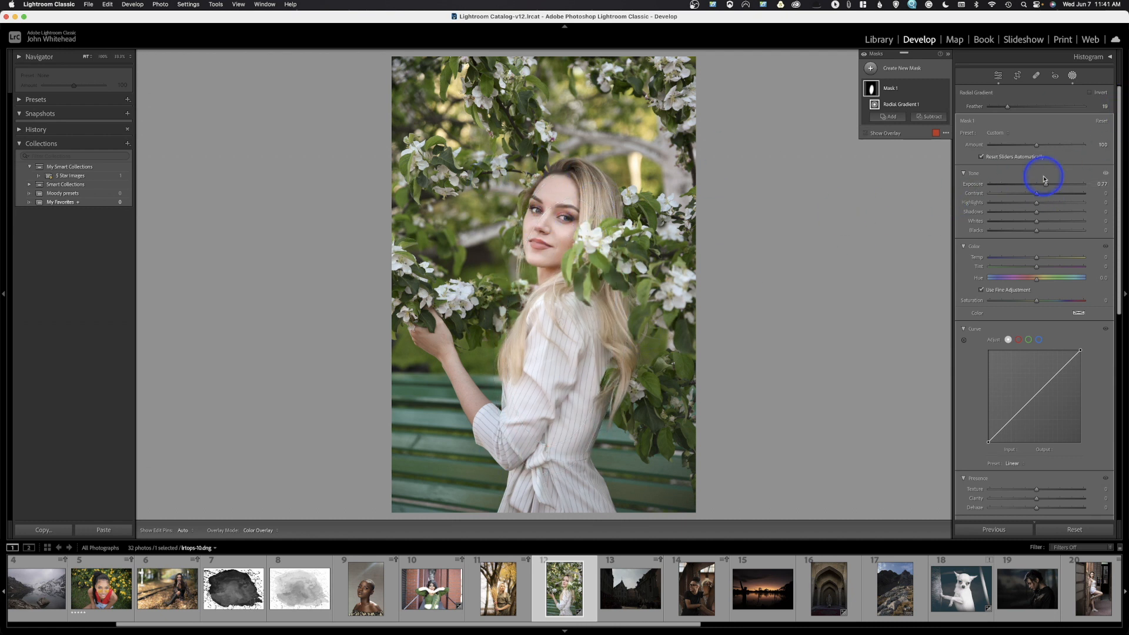
left_click_drag(1046, 189, 1045, 188)
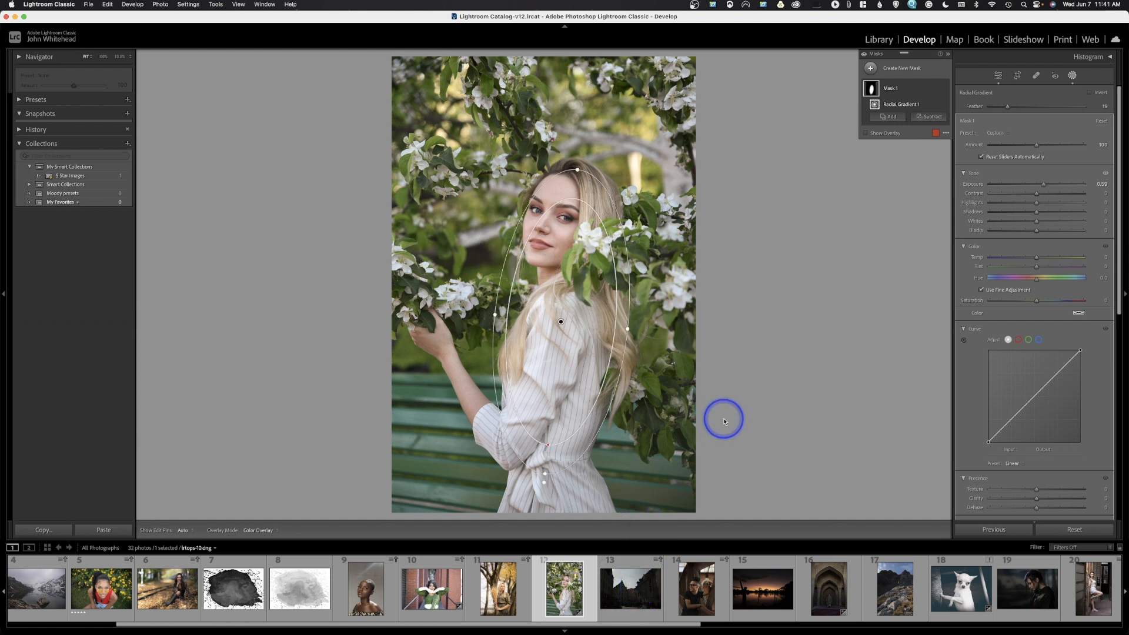
Open the photo of the woman under the arches and create a radial gradient mask centred around her within the inner arch.
left_click(823, 586)
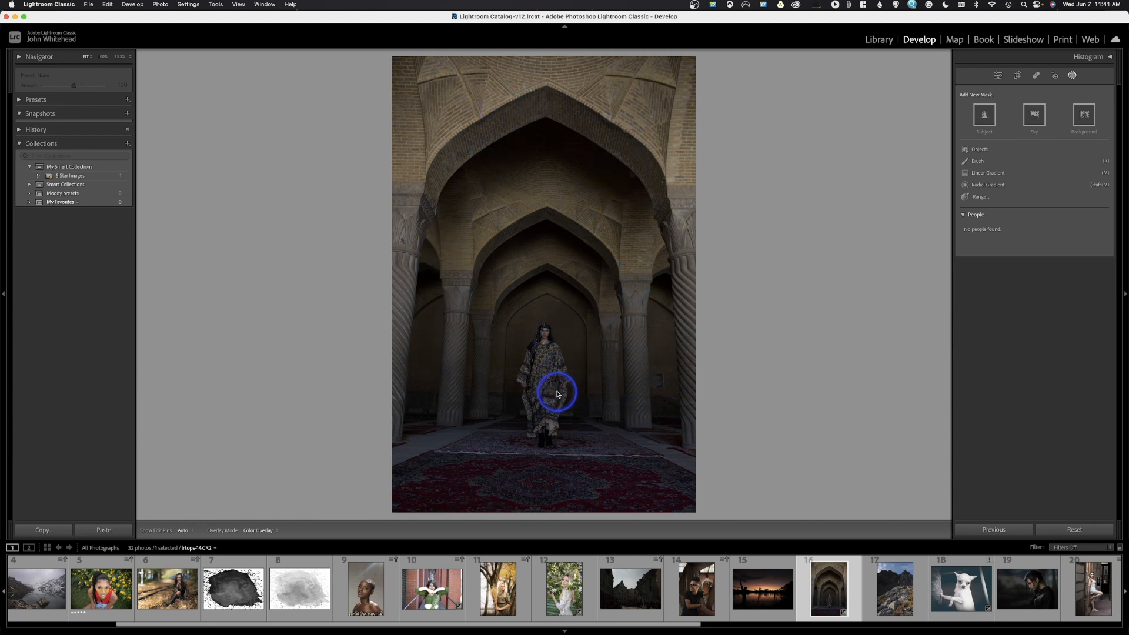
left_click(1001, 186)
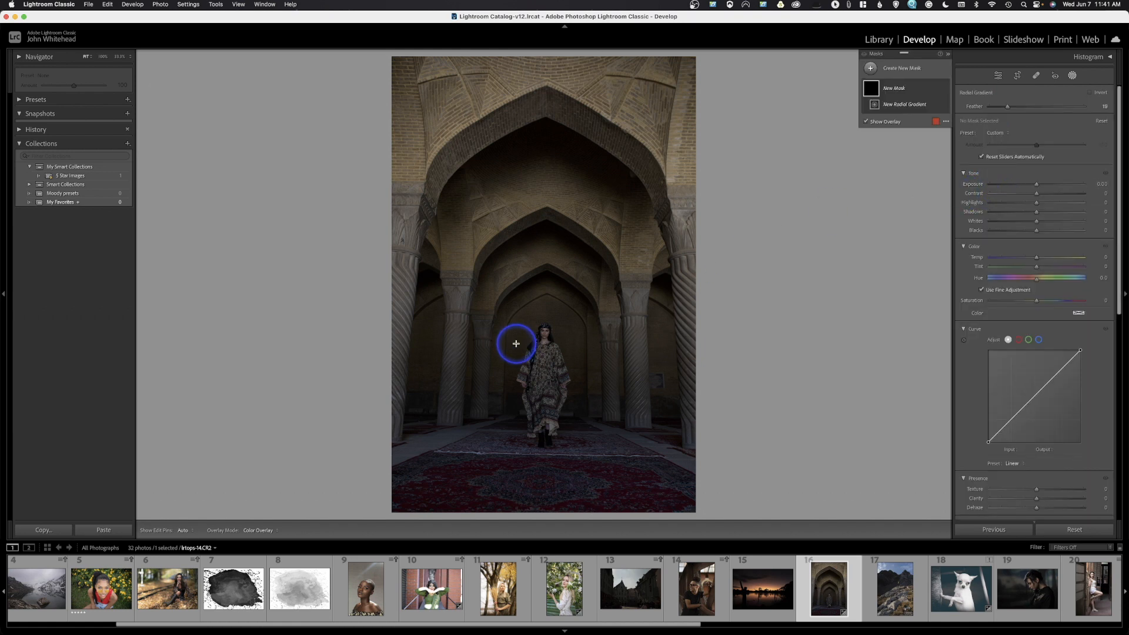
left_click_drag(511, 258, 544, 342)
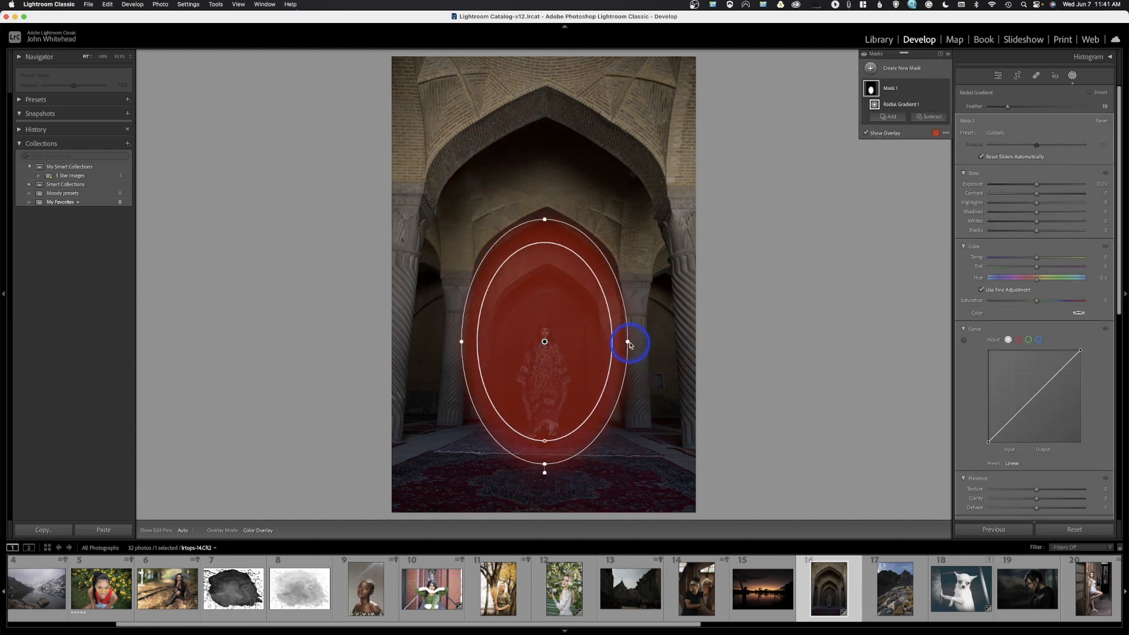
left_click_drag(629, 344, 630, 346)
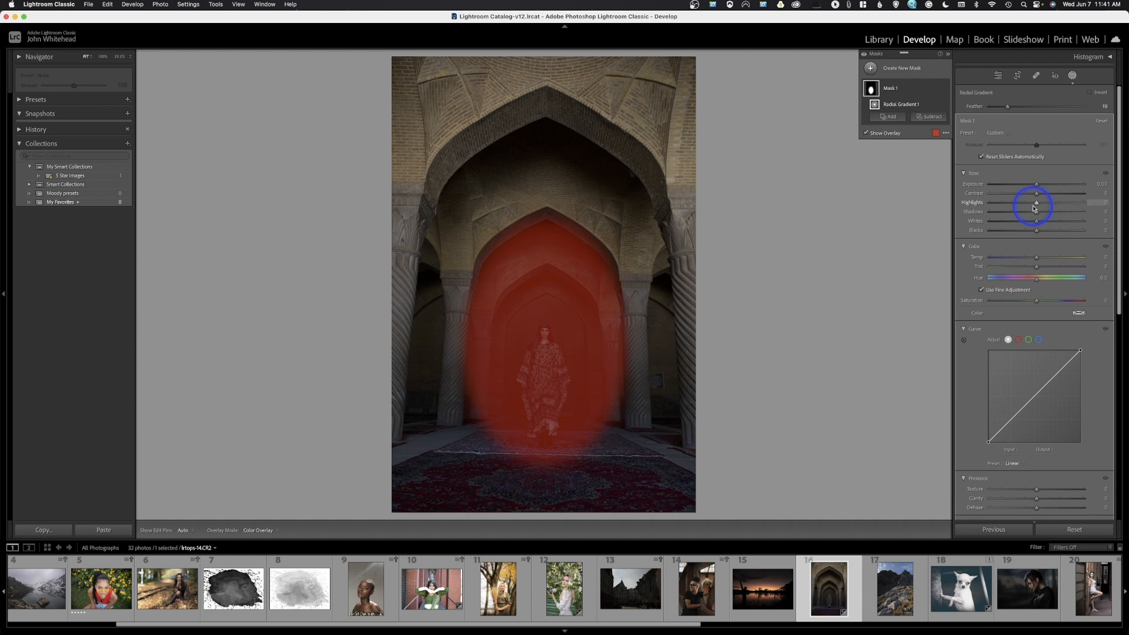
Set the radial gradient mask's exposure to 1.37, its highlights to 14 and its feather to 81.
mouse_move(1037, 205)
left_mouse_down()
mouse_move(1057, 203)
mouse_move(1044, 191)
left_mouse_up()
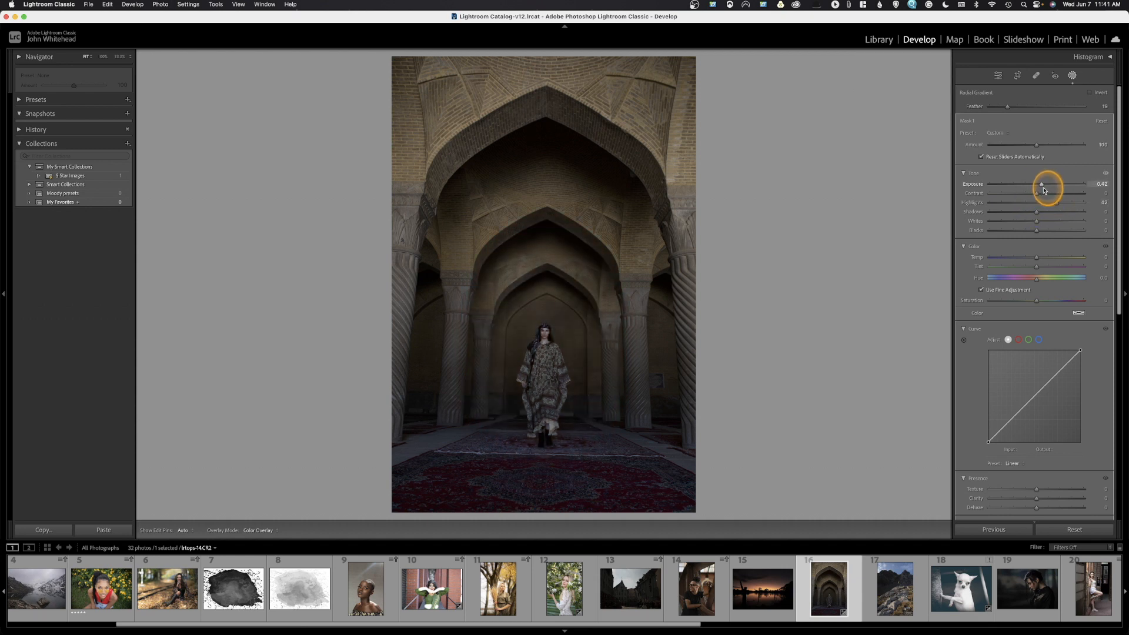
left_click_drag(1046, 192, 1042, 192)
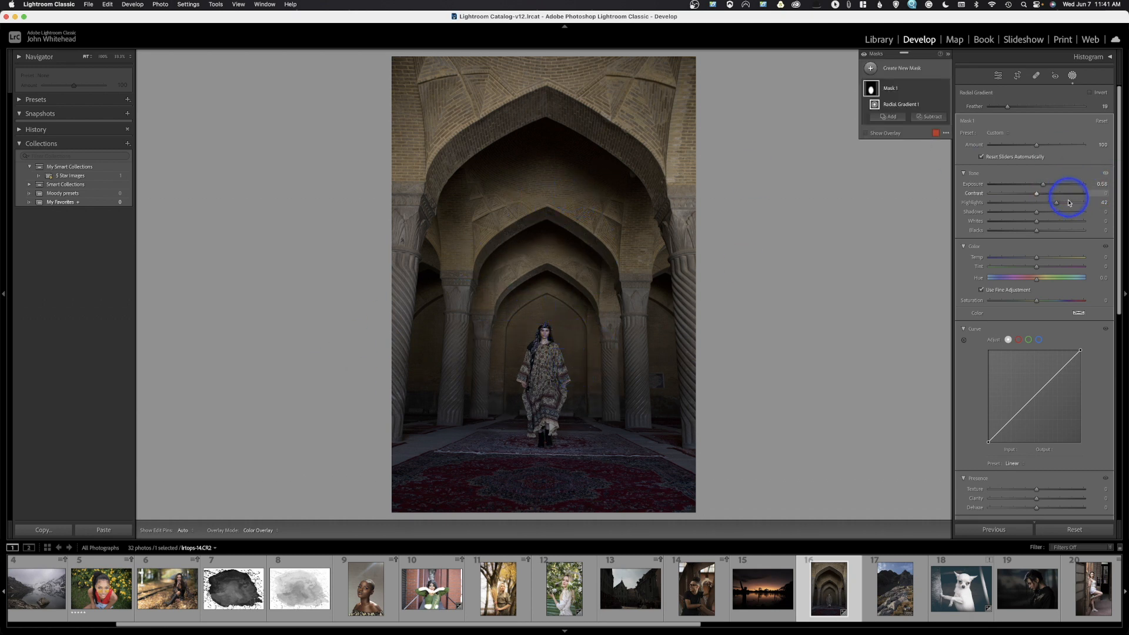
mouse_move(1061, 203)
left_mouse_down()
mouse_move(1045, 204)
mouse_move(1052, 187)
left_mouse_up()
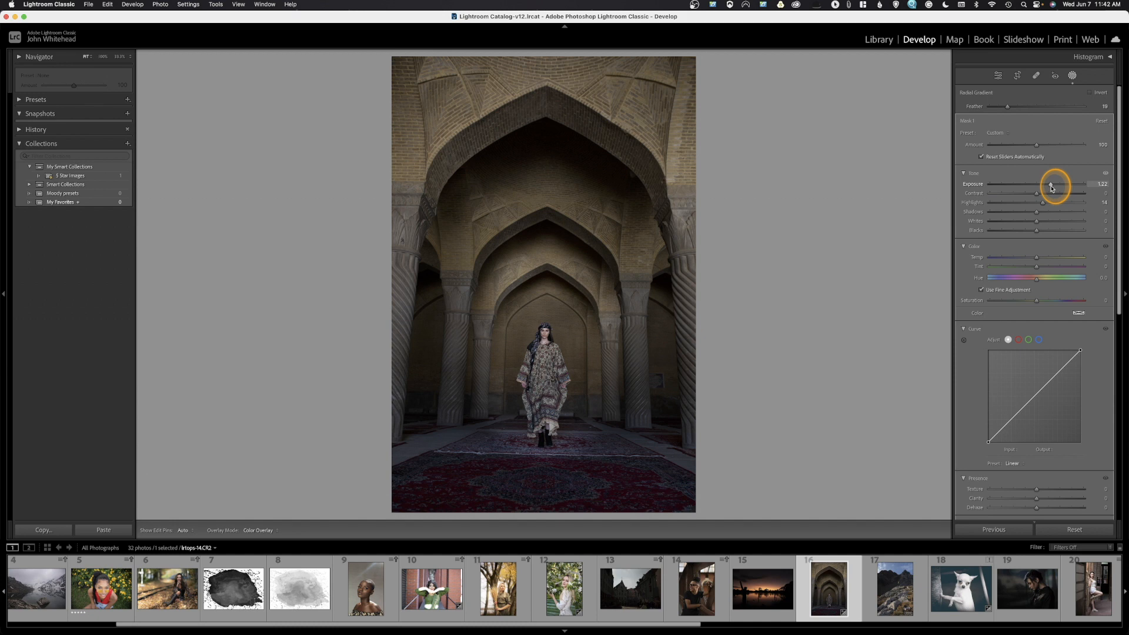
mouse_move(1054, 188)
left_mouse_down()
mouse_move(1067, 190)
mouse_move(1045, 194)
mouse_move(1052, 185)
left_mouse_up()
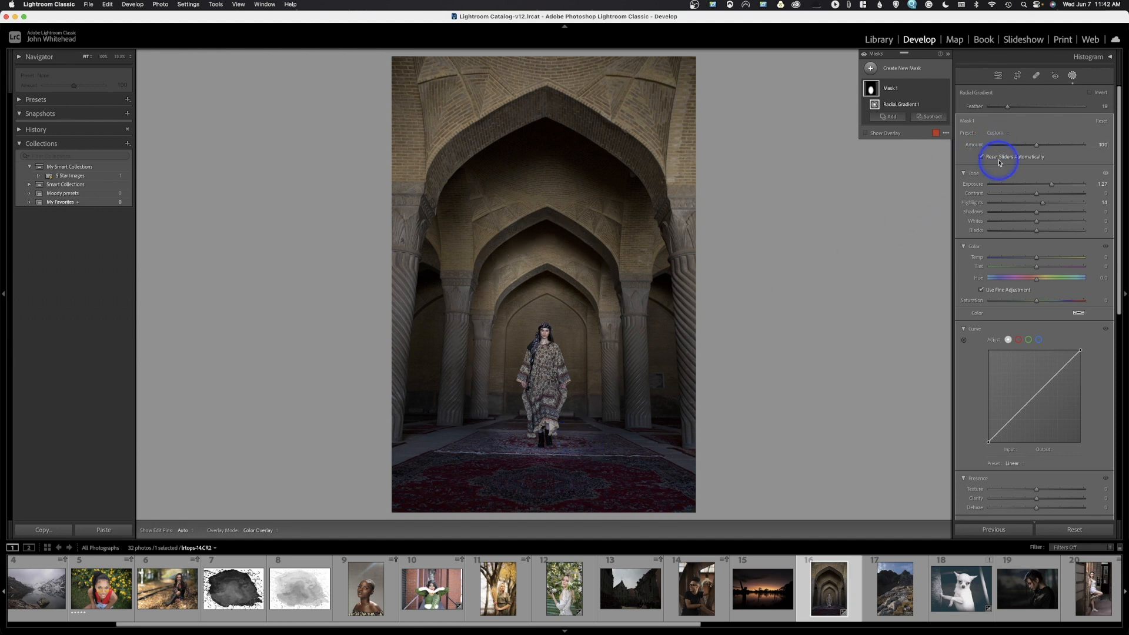
left_click_drag(1008, 108, 1047, 107)
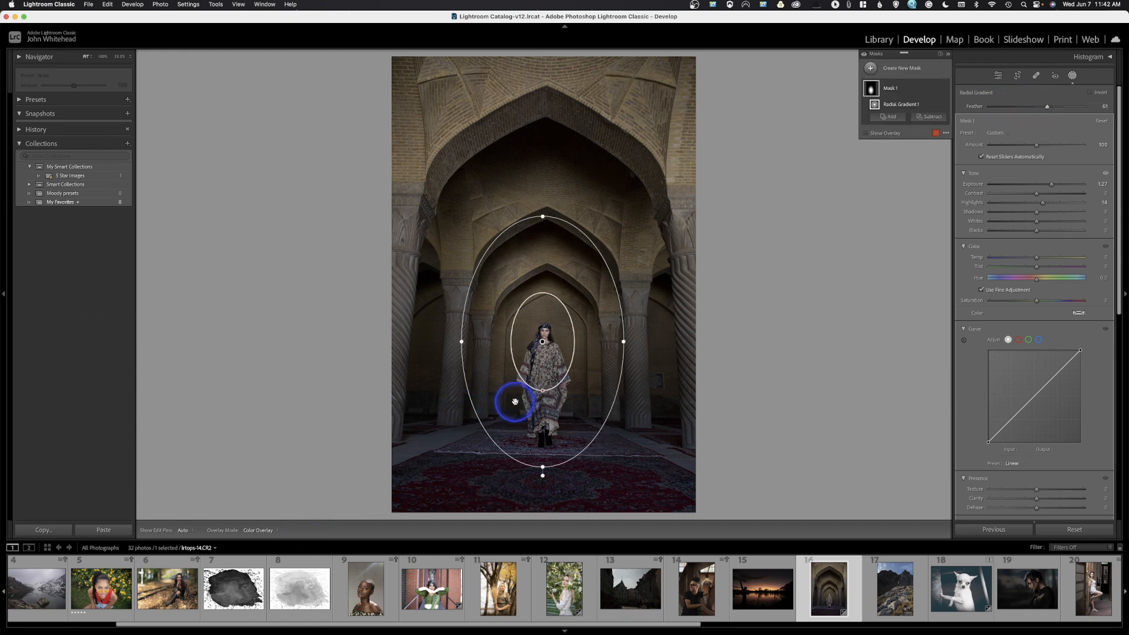
left_click_drag(1052, 184, 1052, 184)
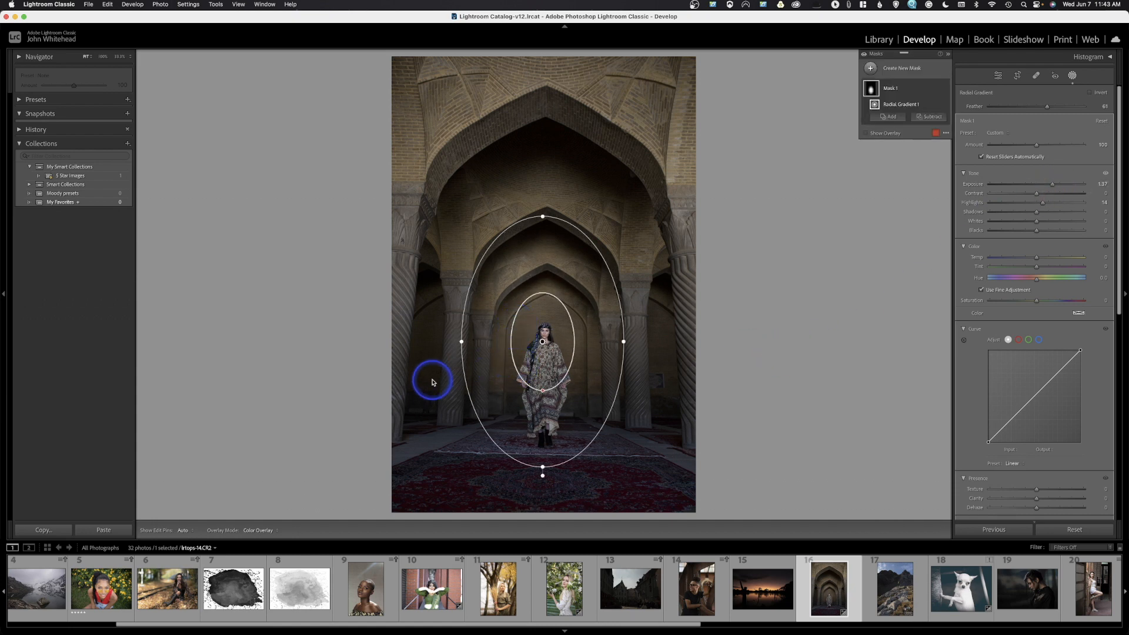
left_click(1000, 75)
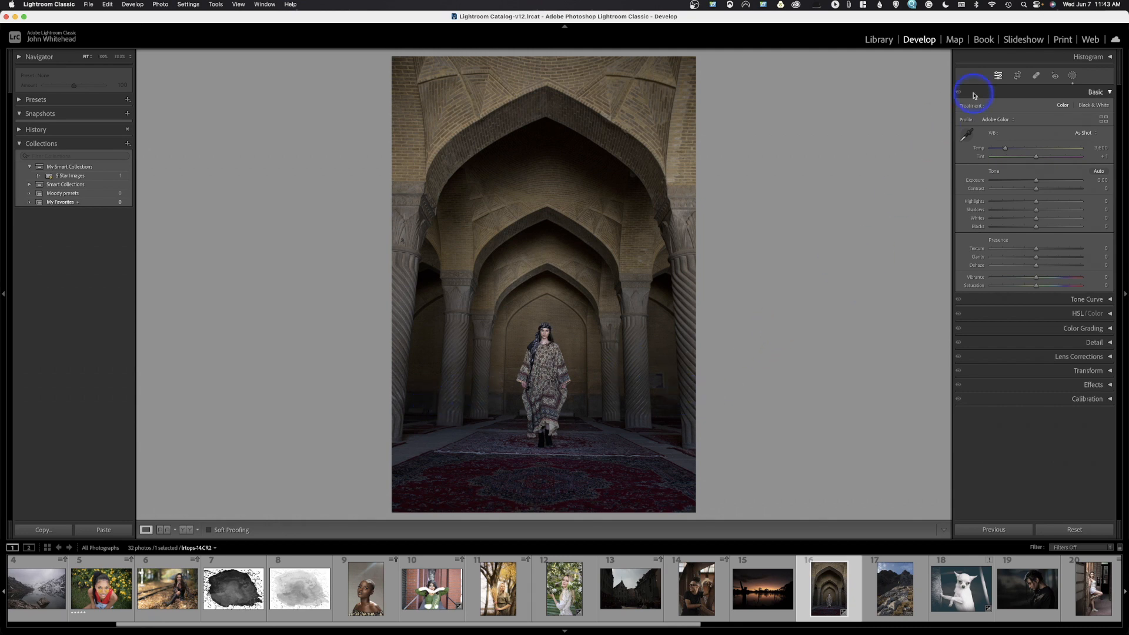
left_click(1073, 77)
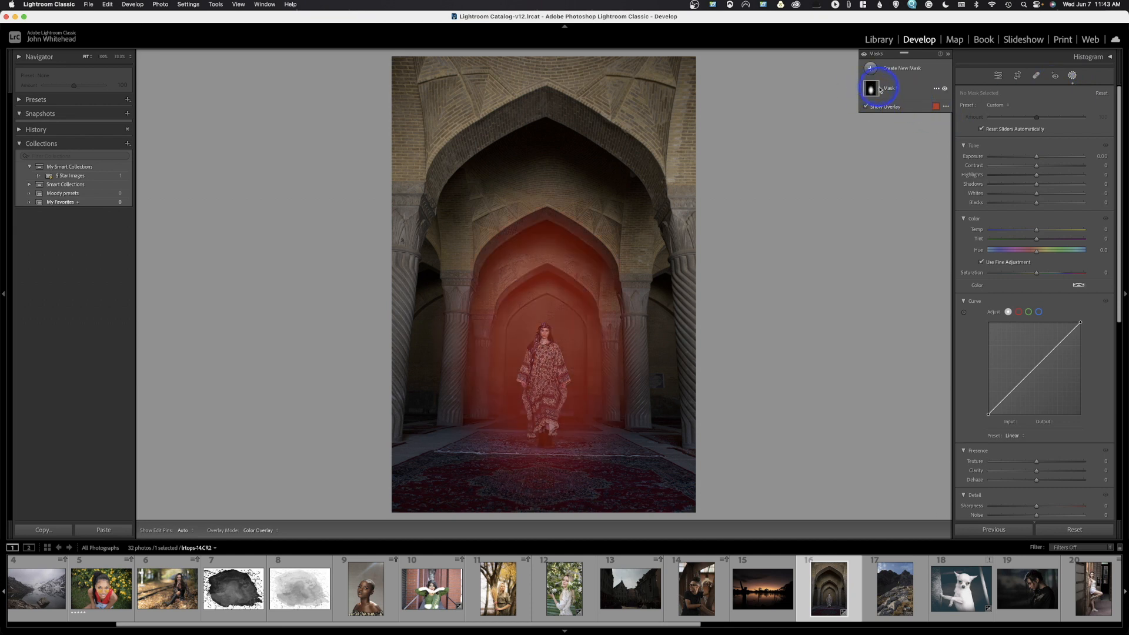
Select the radial gradient mask around the woman under the arches and go to its overall Amount setting.
left_click(890, 90)
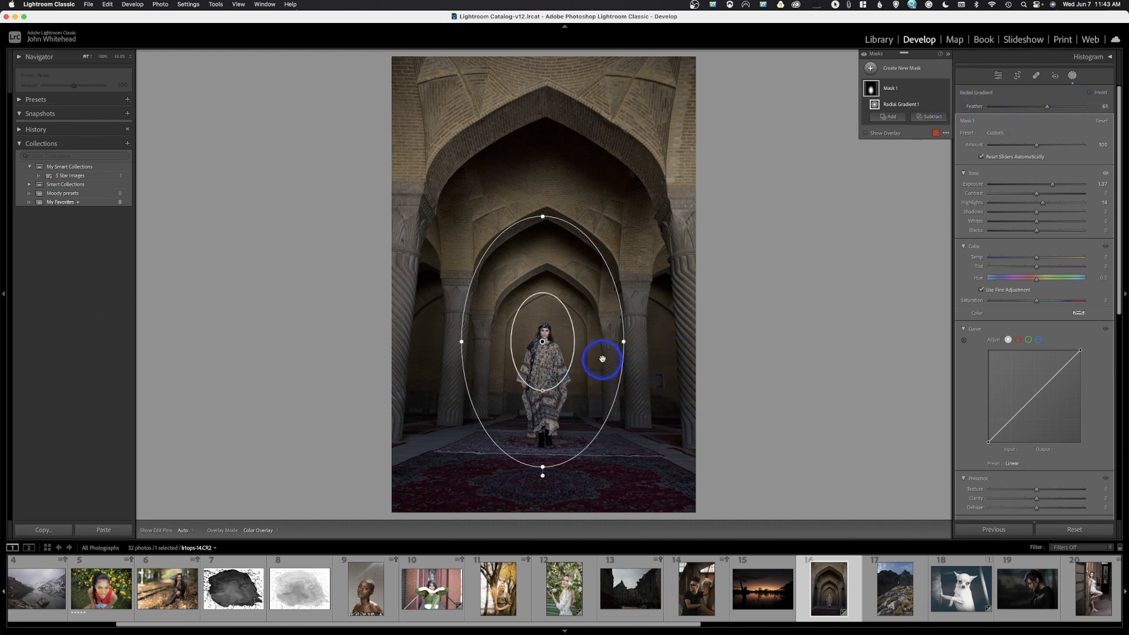
left_click(1037, 146)
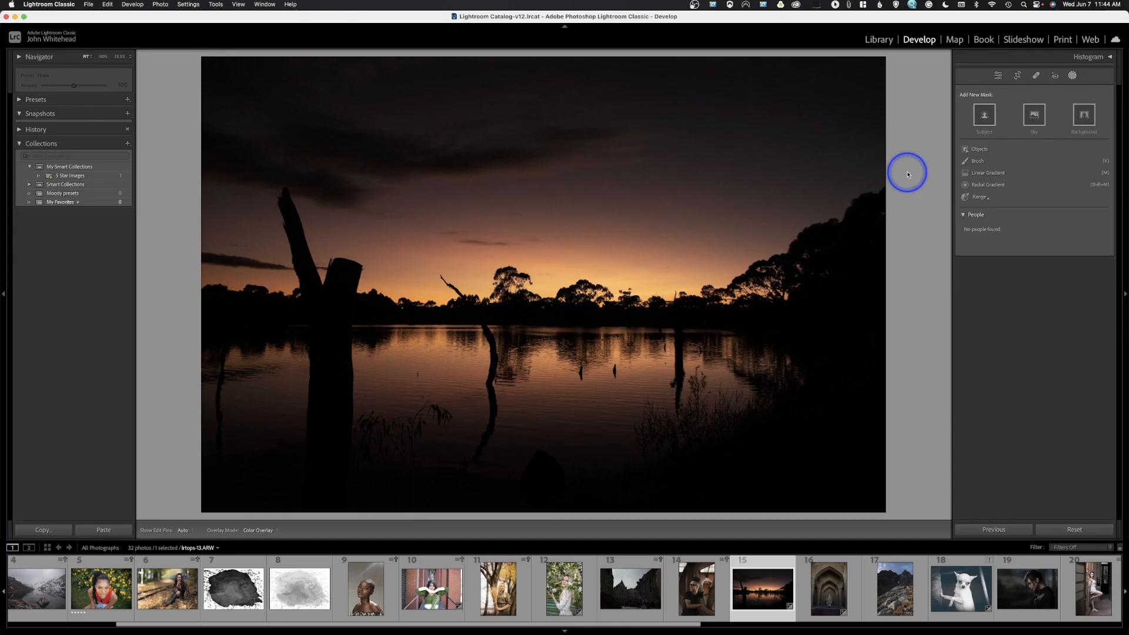
In the sunset lake photo, create a Color Range mask sampled from the orange sky just above the horizon.
left_click(990, 202)
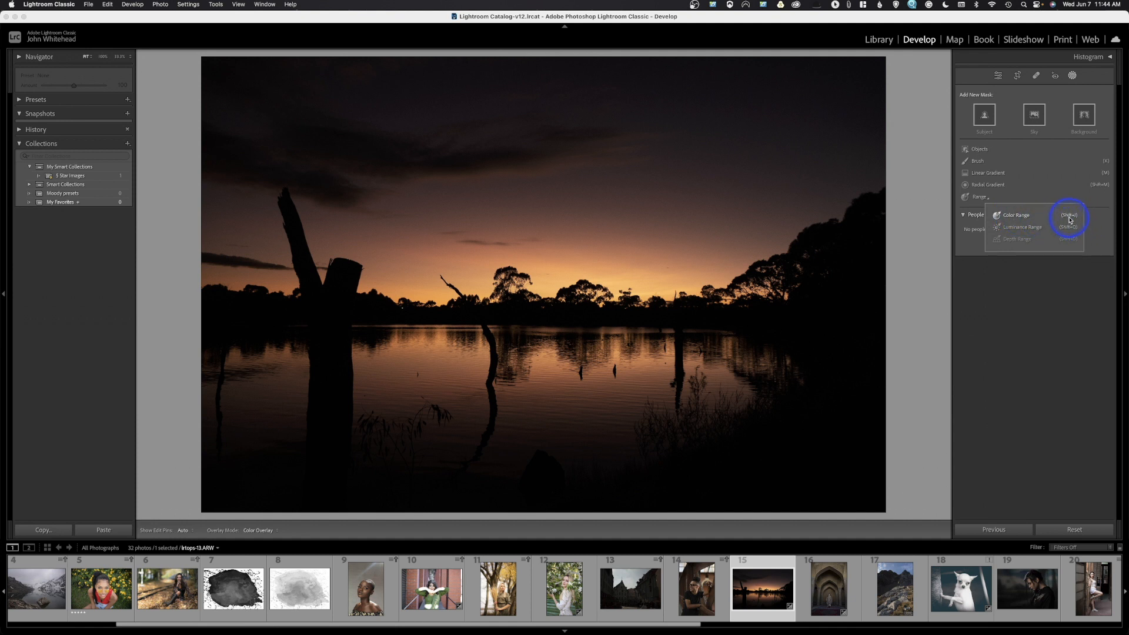
left_click(1022, 219)
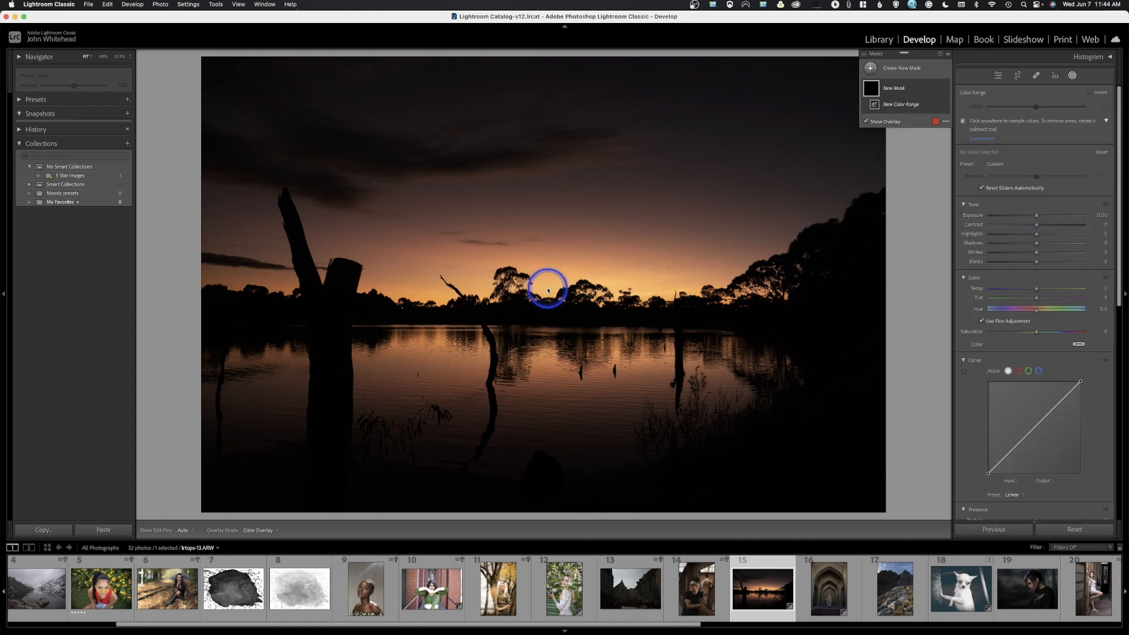
left_click(547, 288)
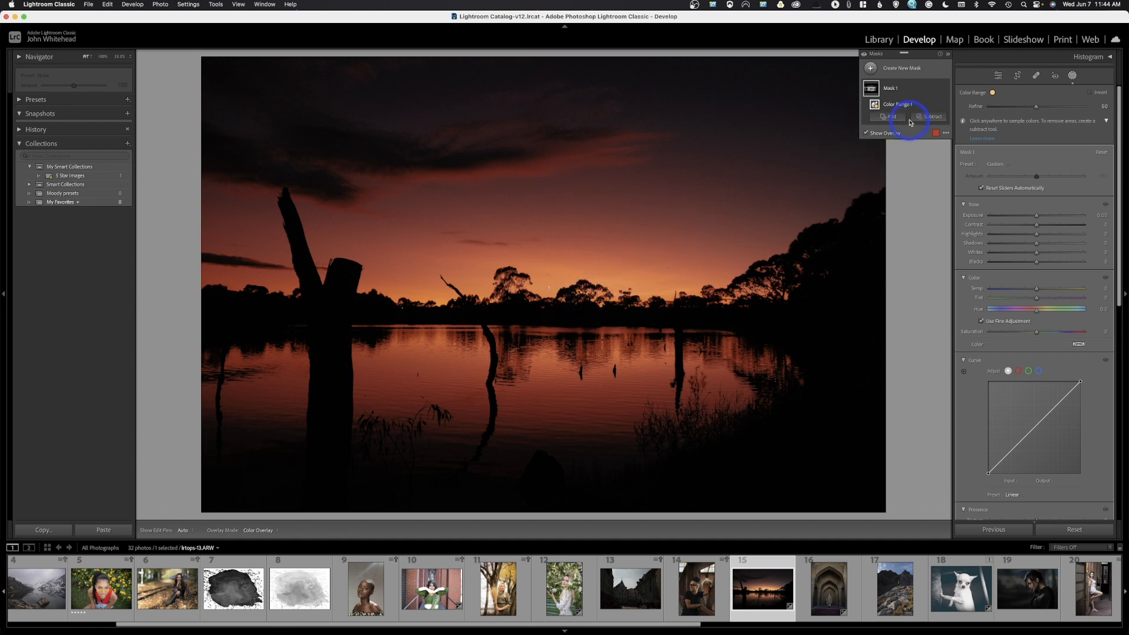
Change the mask overlay colour to green.
left_click(938, 133)
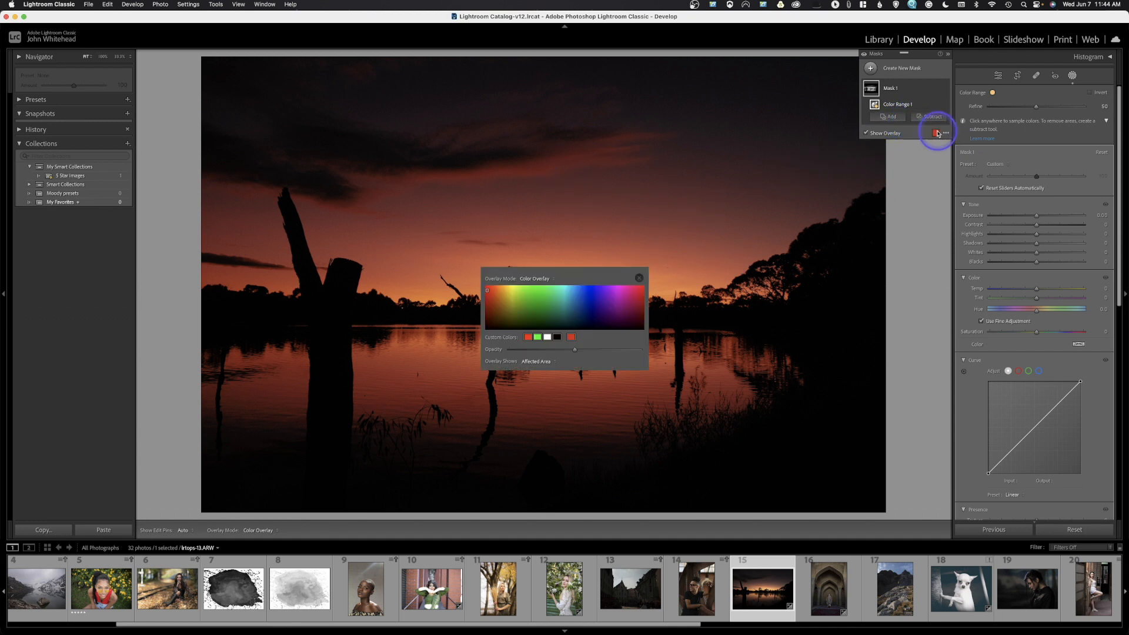
left_click(539, 293)
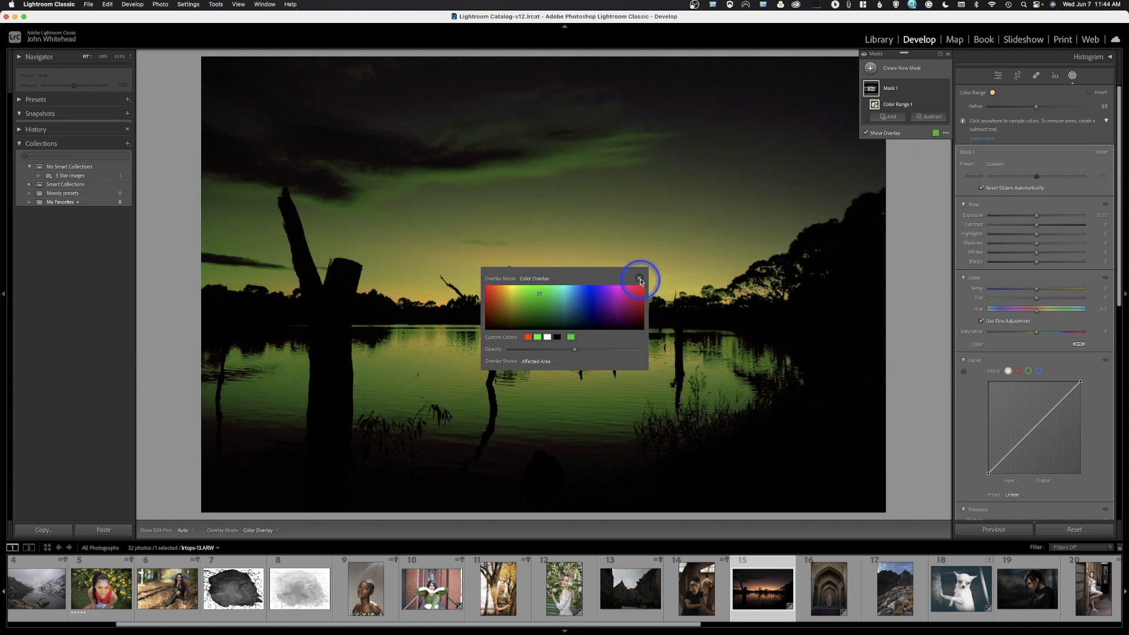
left_click(640, 280)
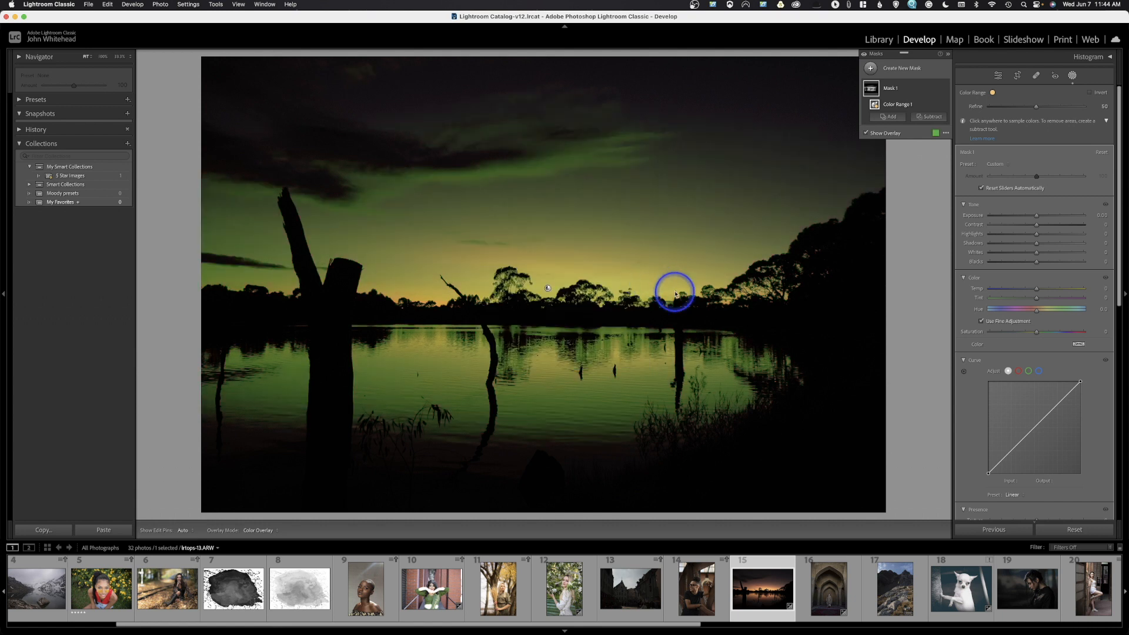
Try the orange sky mask with Refine at 60 and exposure at 0.84, and delete all masks.
left_click_drag(1037, 111, 1003, 113)
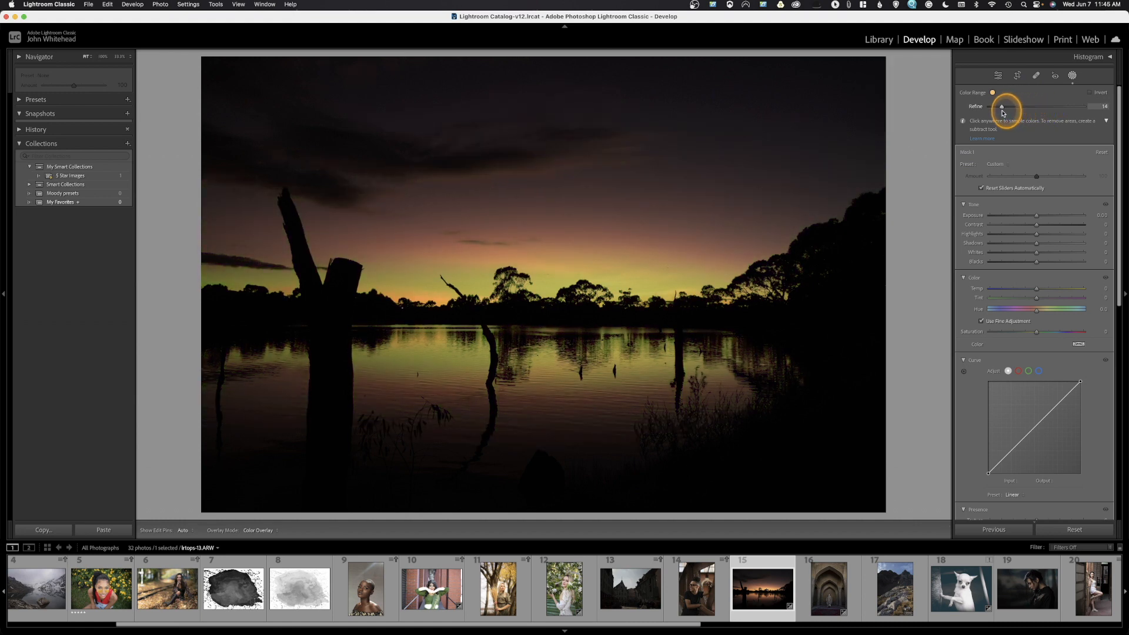
left_click_drag(1004, 111, 1047, 115)
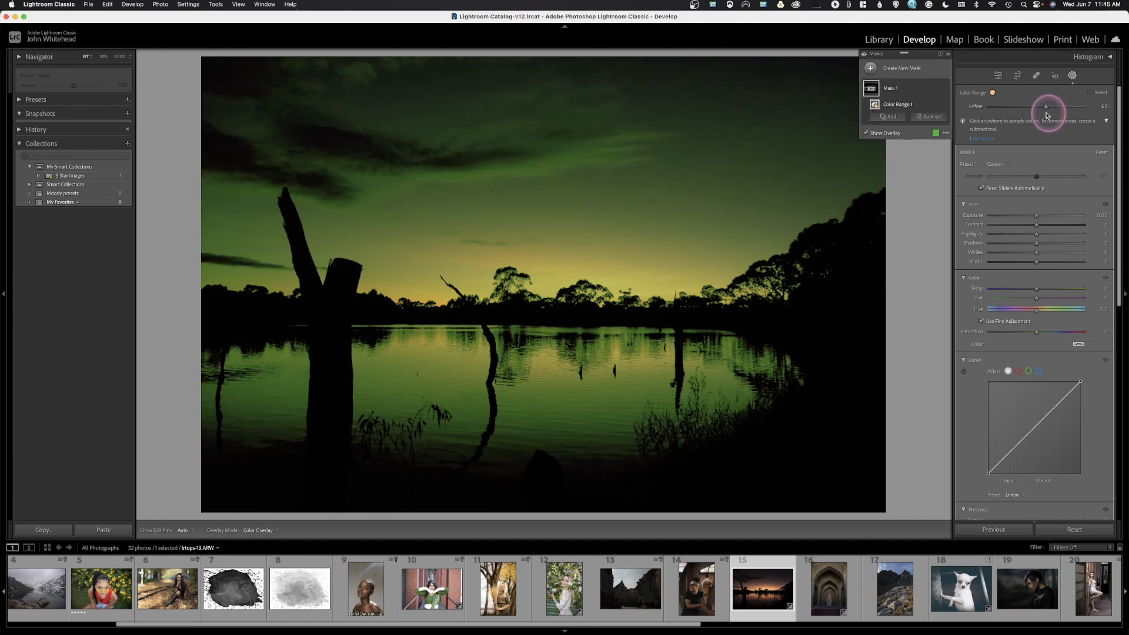
left_click_drag(1052, 217, 1047, 215)
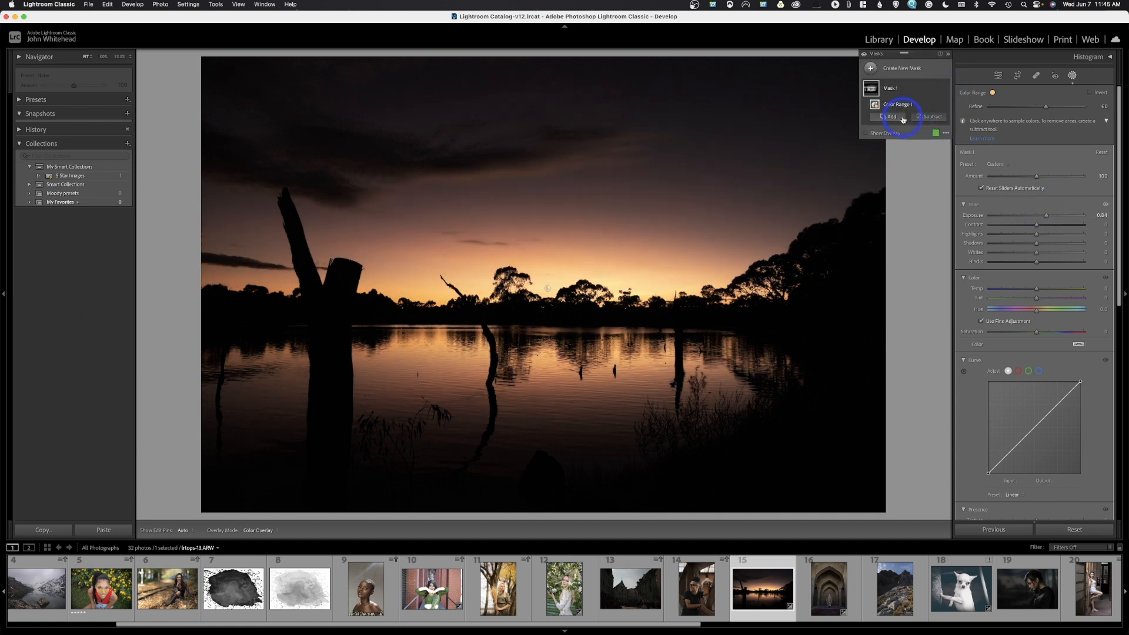
left_click(935, 88)
left_click(967, 214)
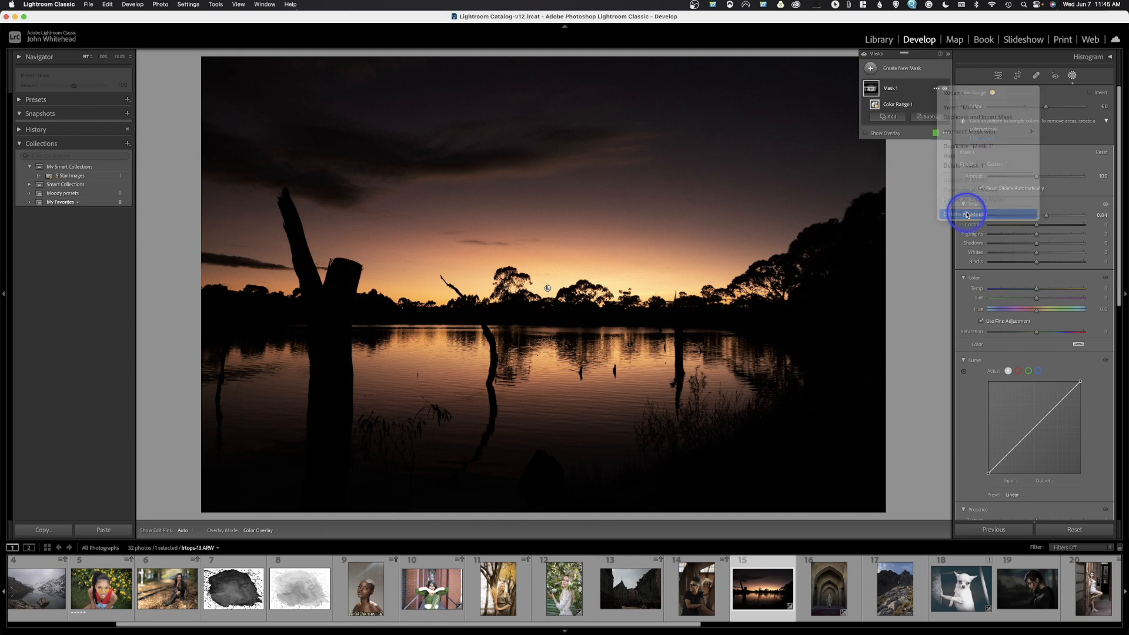
Try a Color Range mask sampled from the dark lower-right shore with a slightly lowered exposure, and delete all masks.
left_click(990, 200)
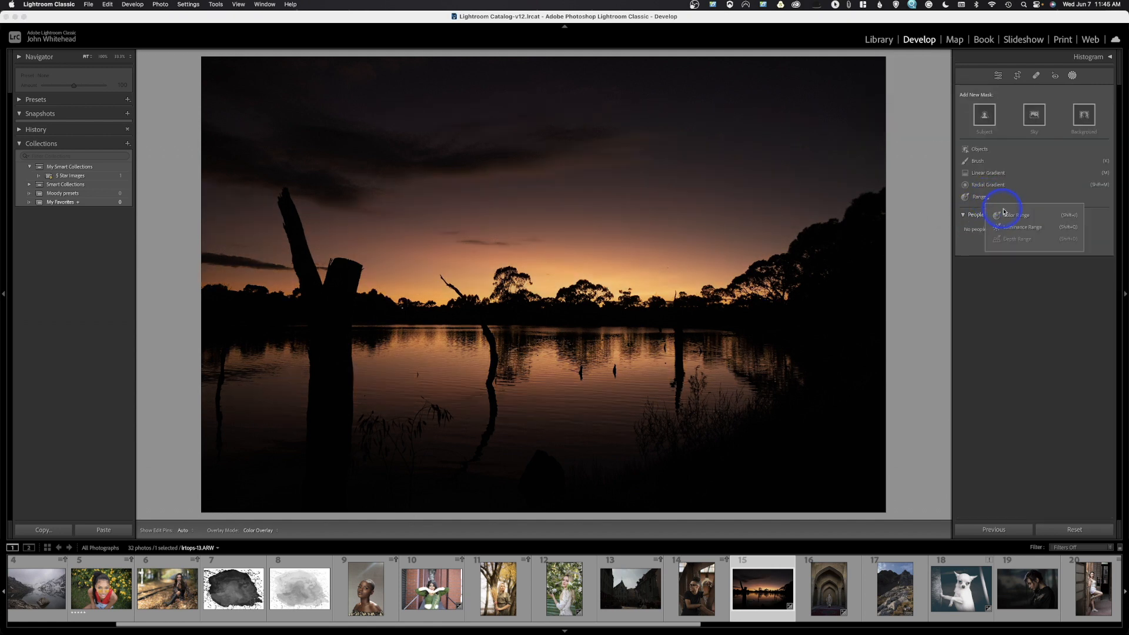
left_click(1011, 222)
left_click(759, 474)
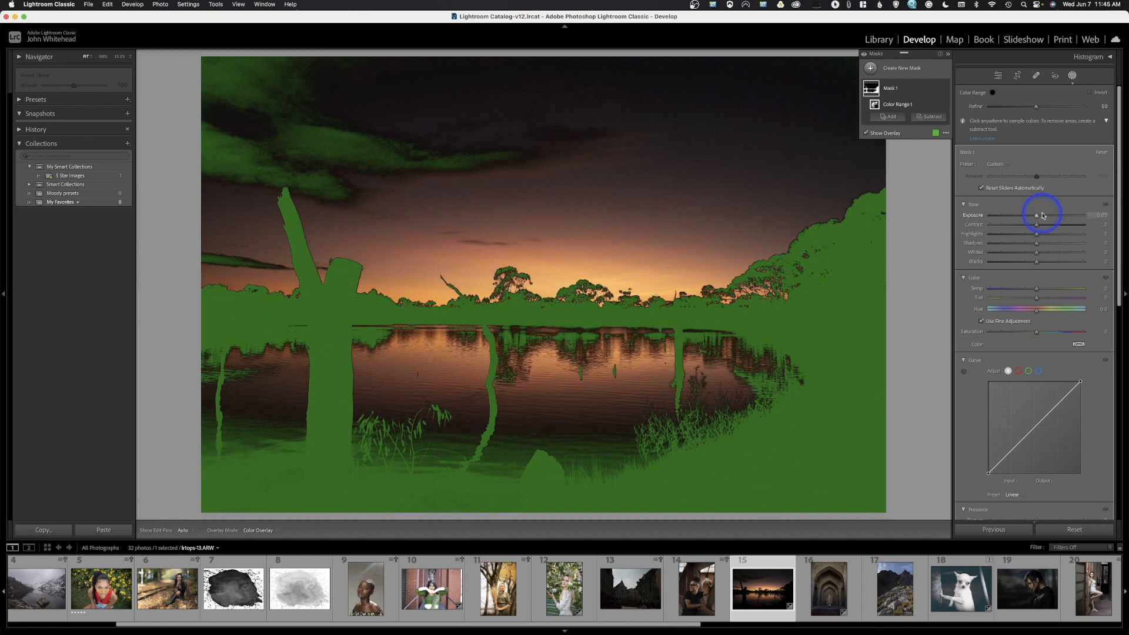
mouse_move(1037, 215)
left_mouse_down()
mouse_move(1073, 224)
mouse_move(991, 227)
mouse_move(1042, 228)
left_mouse_up()
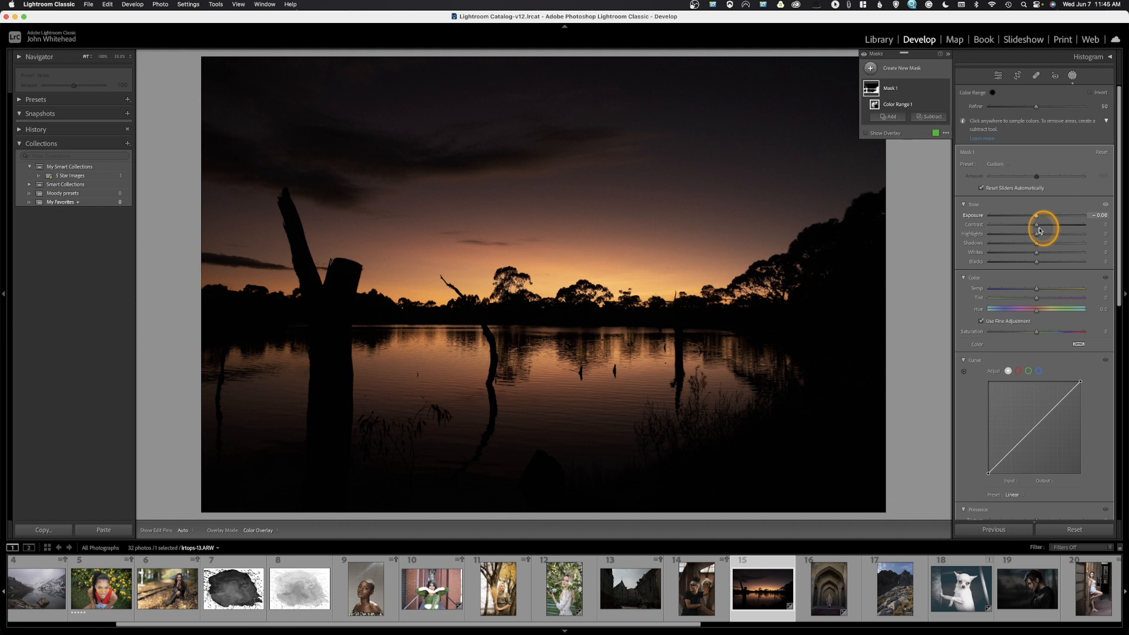
left_click(511, 277)
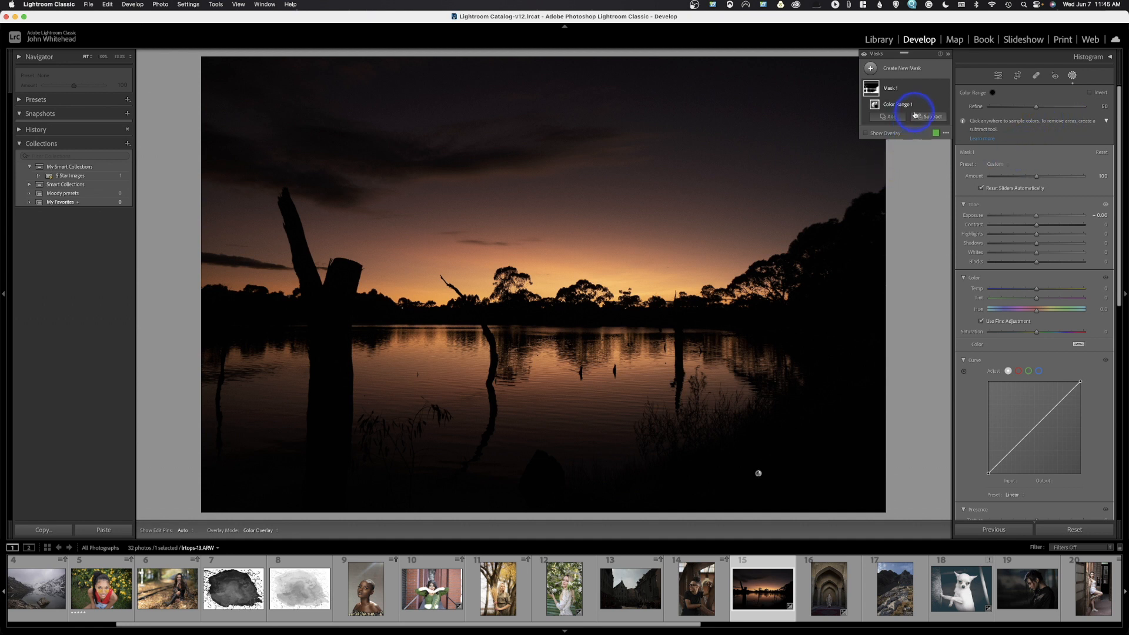
left_click(941, 89)
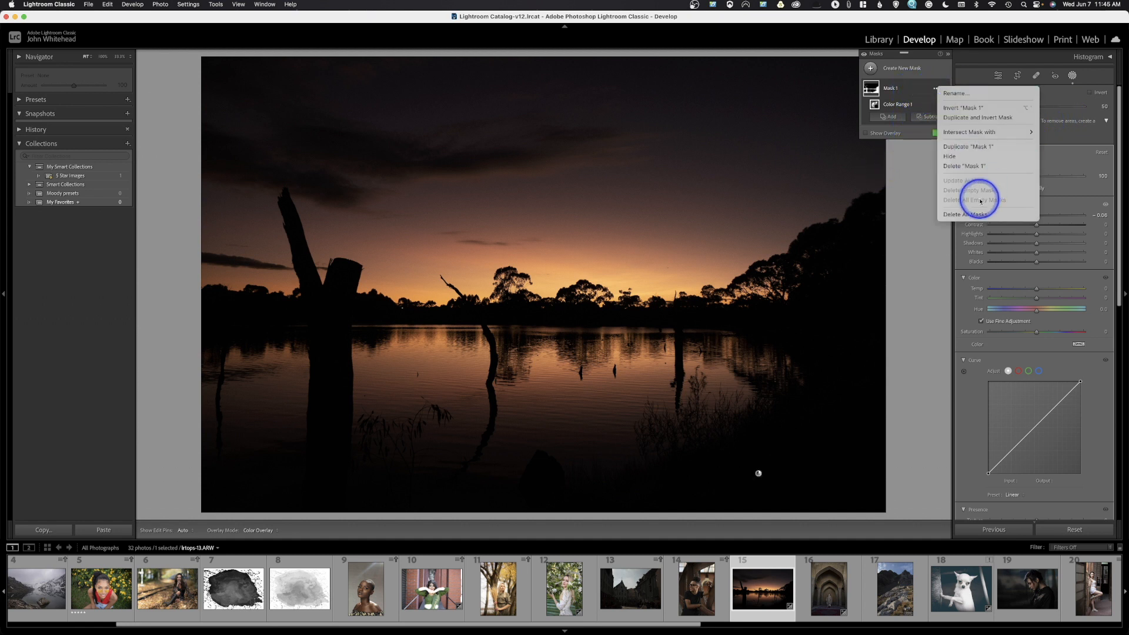
left_click(979, 218)
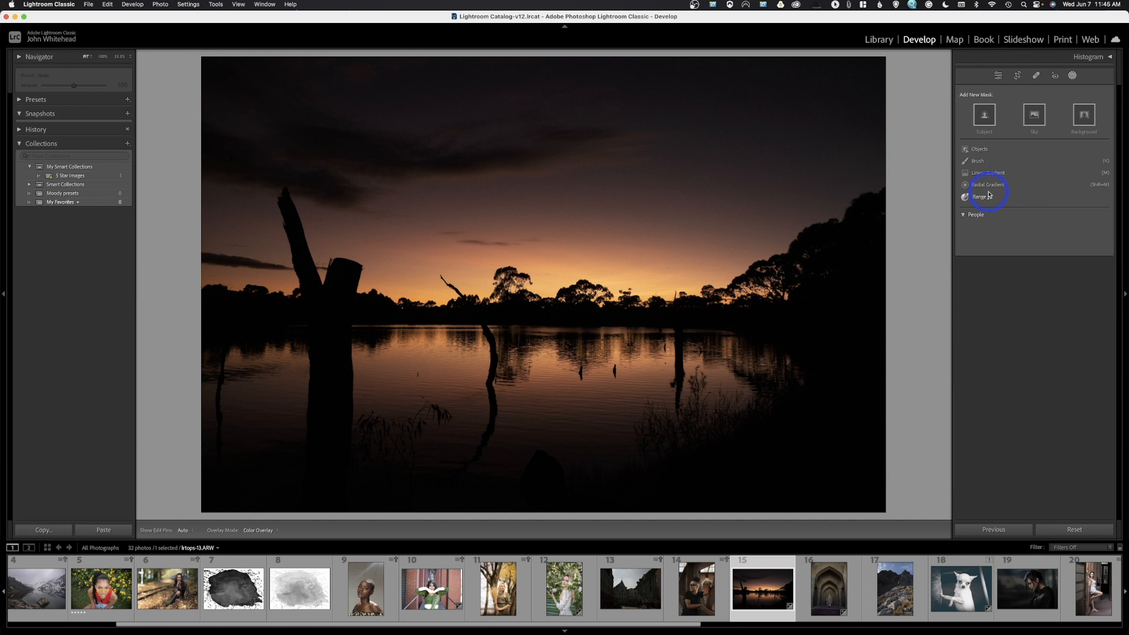
Create a Luminance Range mask sampled from the bright sky above the horizon and adjust its exposure.
left_click(987, 195)
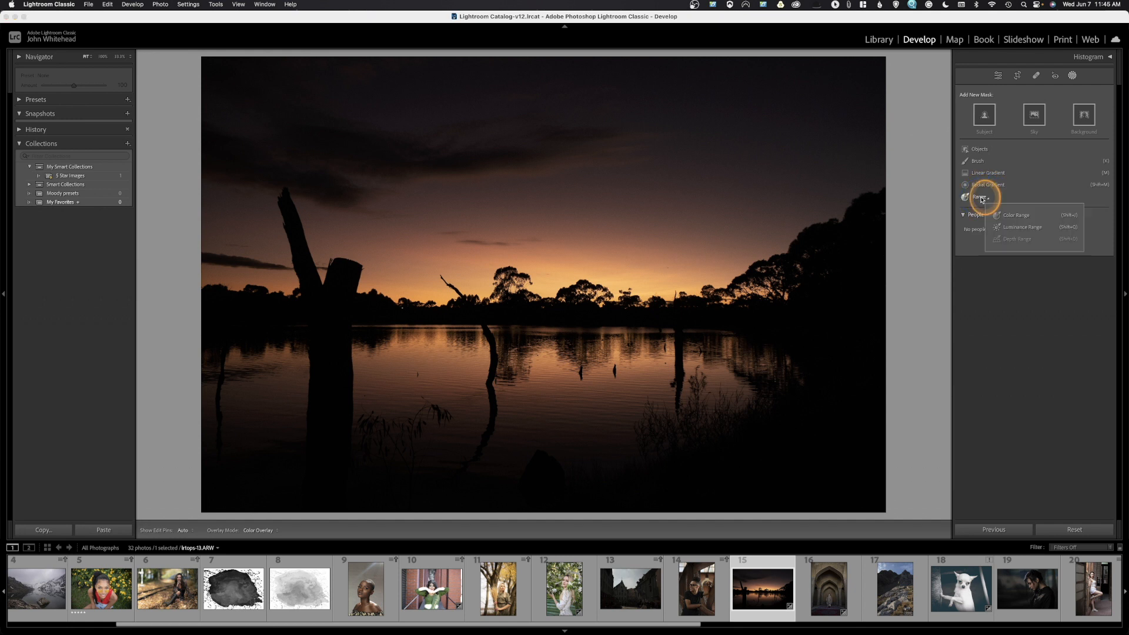
left_click(1035, 231)
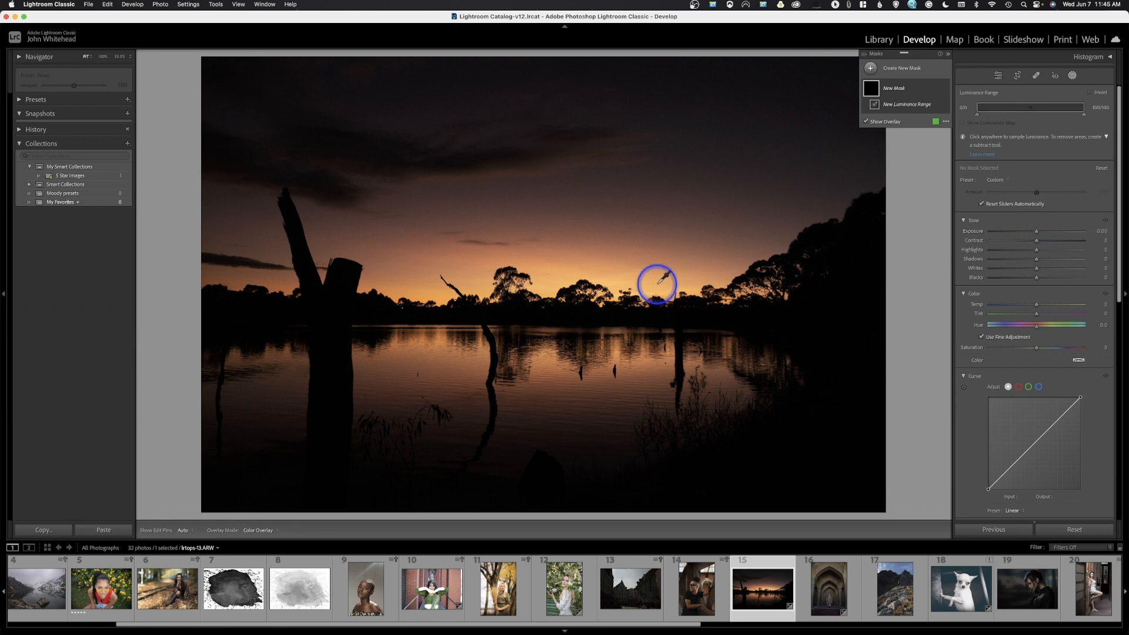
left_click(477, 289)
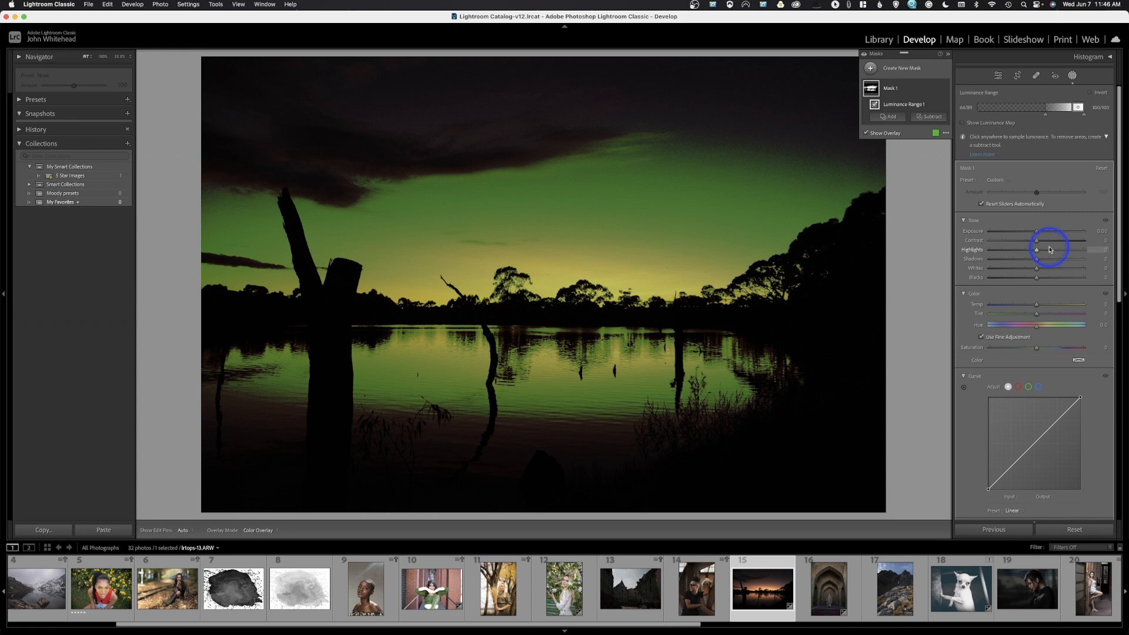
mouse_move(1037, 232)
left_mouse_down()
mouse_move(1059, 232)
mouse_move(1026, 237)
mouse_move(1052, 235)
mouse_move(1040, 241)
left_mouse_up()
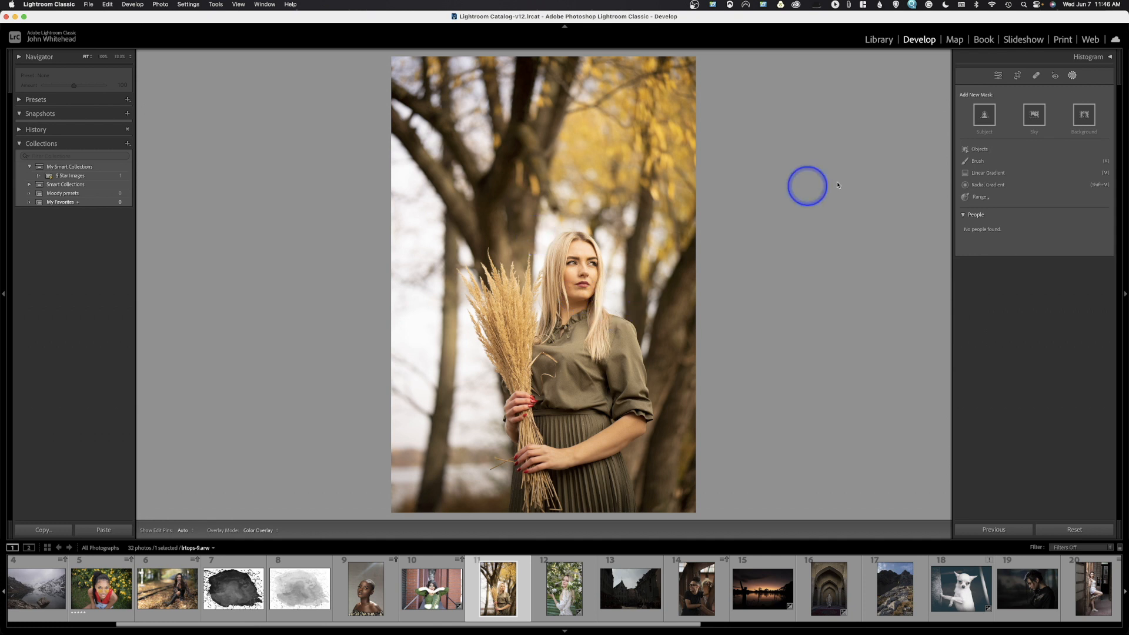
In the photo of the woman holding dried grass, create a Luminance Range mask from the pale sky and fine-tune its lower limit.
left_click(986, 203)
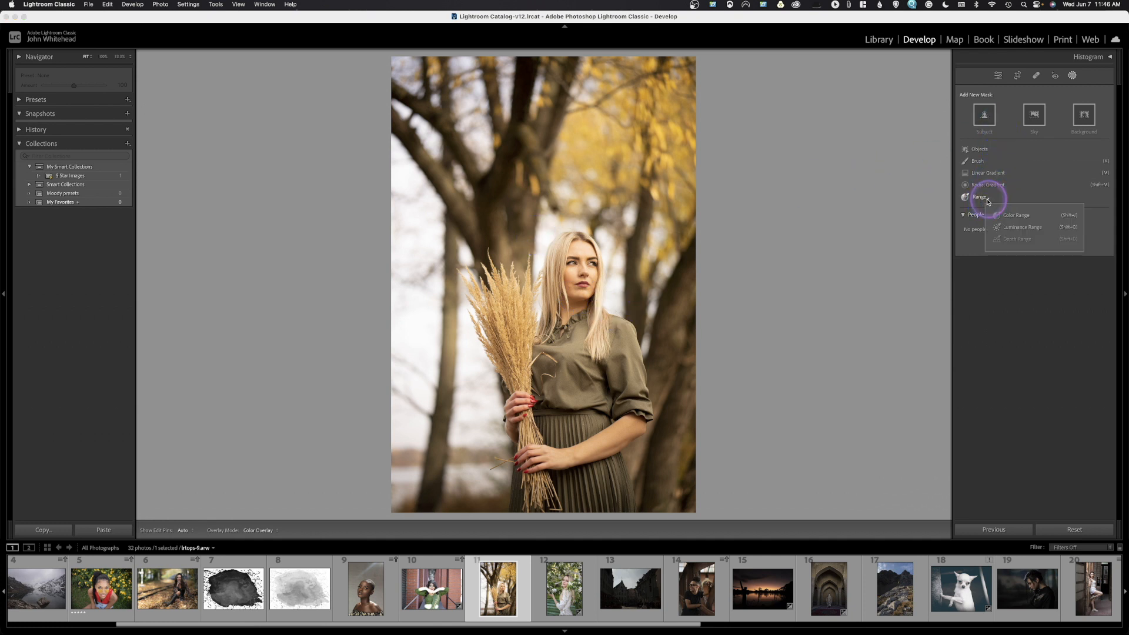
left_click(1024, 227)
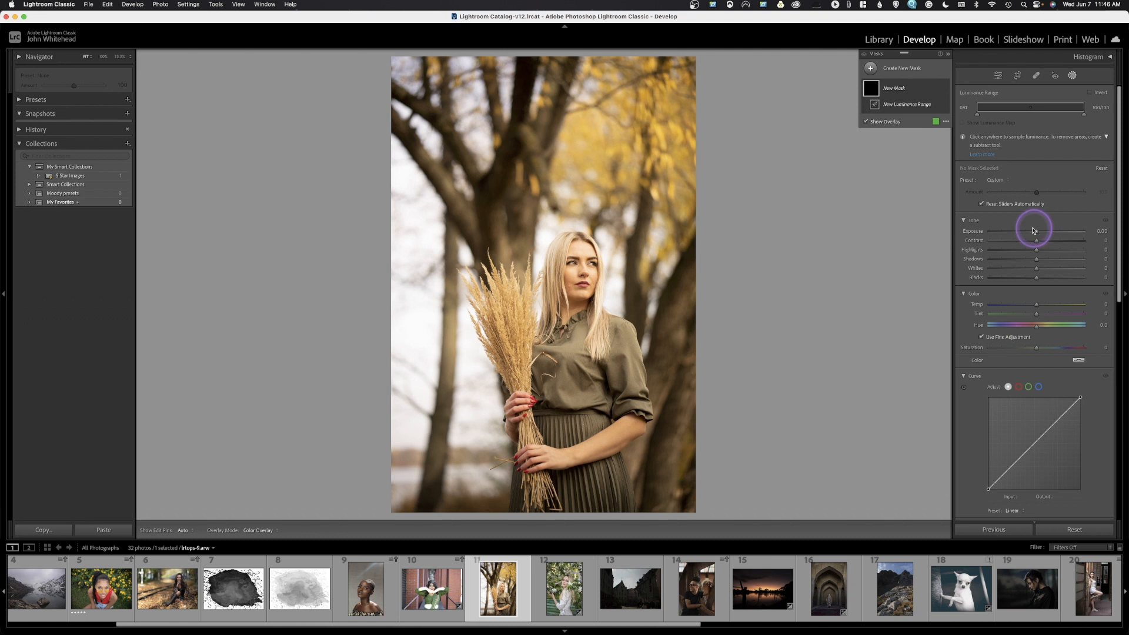
left_click(421, 318)
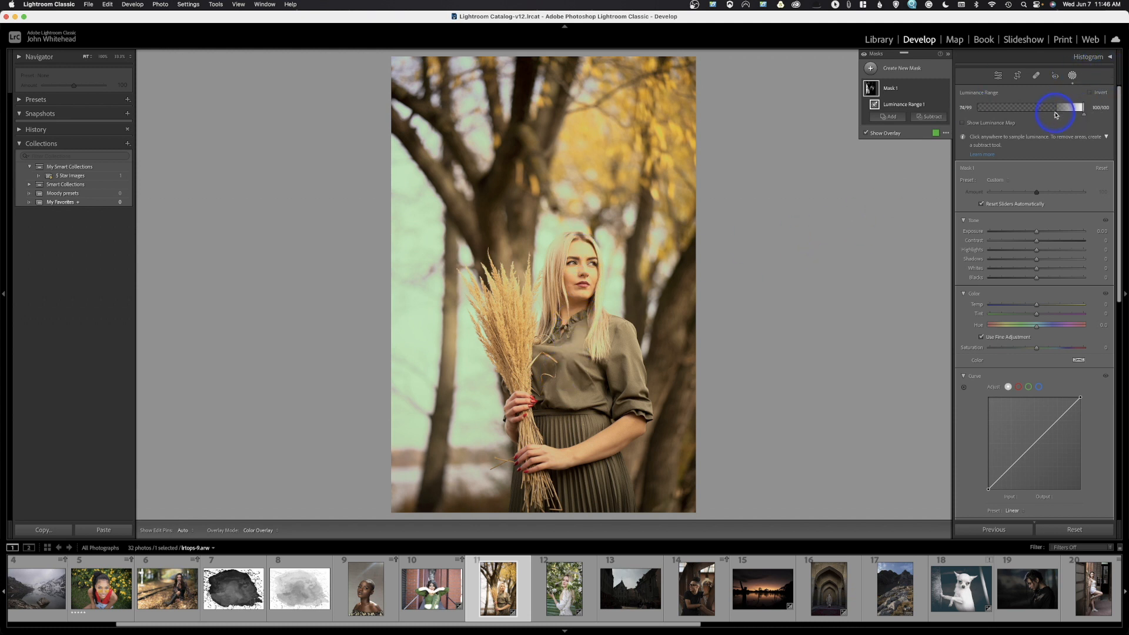
mouse_move(1057, 116)
left_mouse_down()
mouse_move(1013, 119)
mouse_move(1075, 121)
mouse_move(1061, 121)
left_mouse_up()
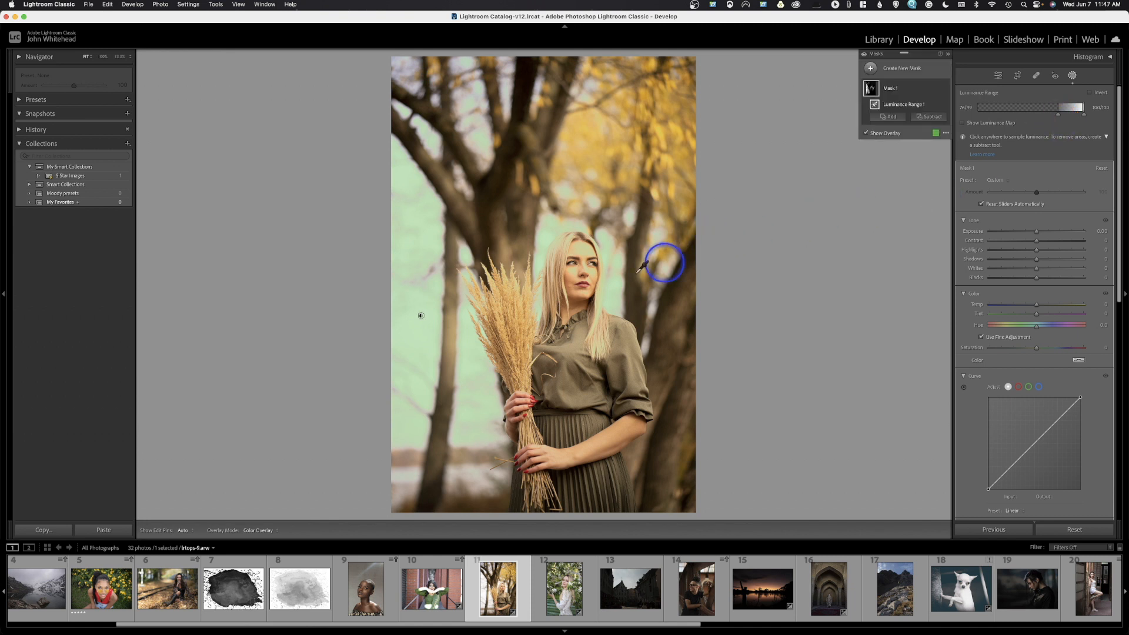
Subtract the woman from the luminance mask with a brush of size 14, toggling the edit pins to check the painted area.
left_click(926, 120)
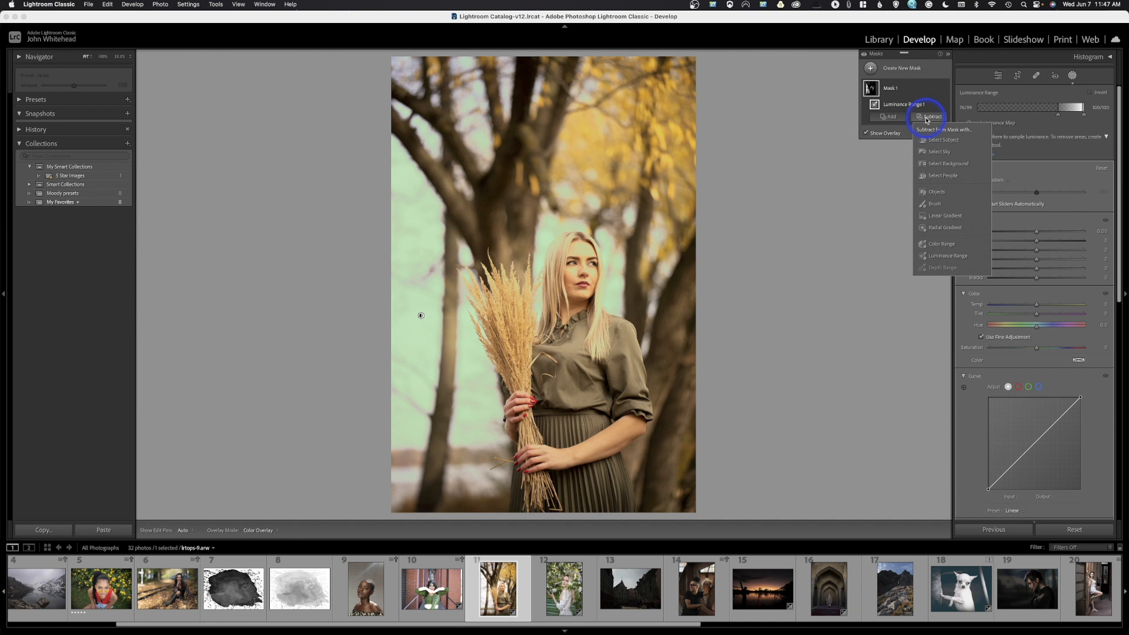
left_click(934, 200)
key("bracketleft")
key("bracketleft")
key("bracketleft")
key("bracketleft")
key("bracketleft")
key("bracketleft")
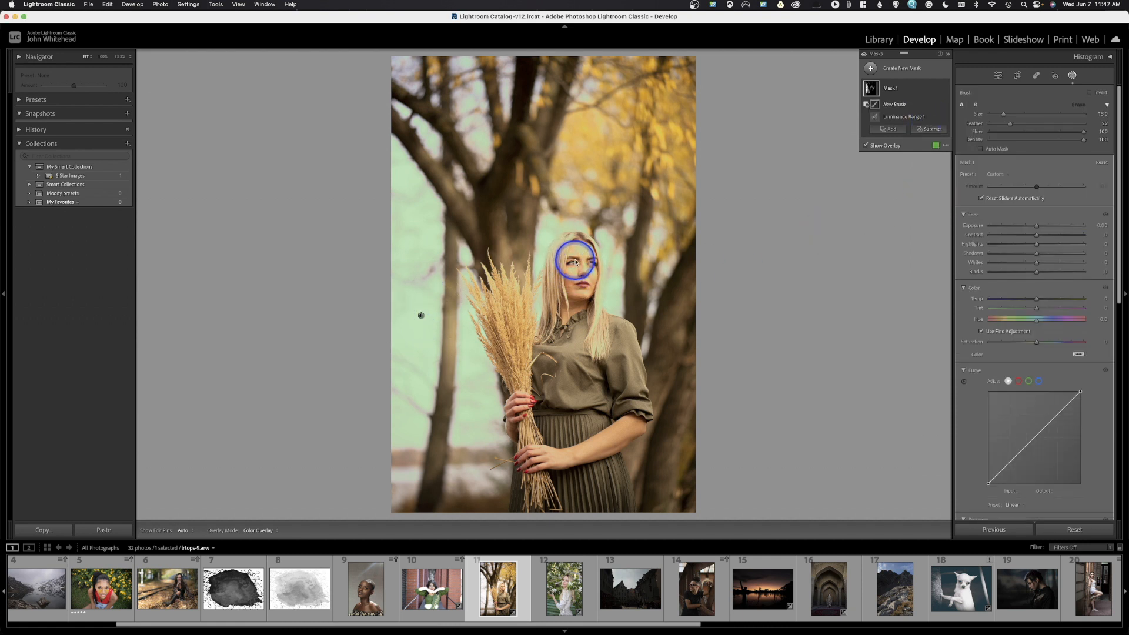
key("h")
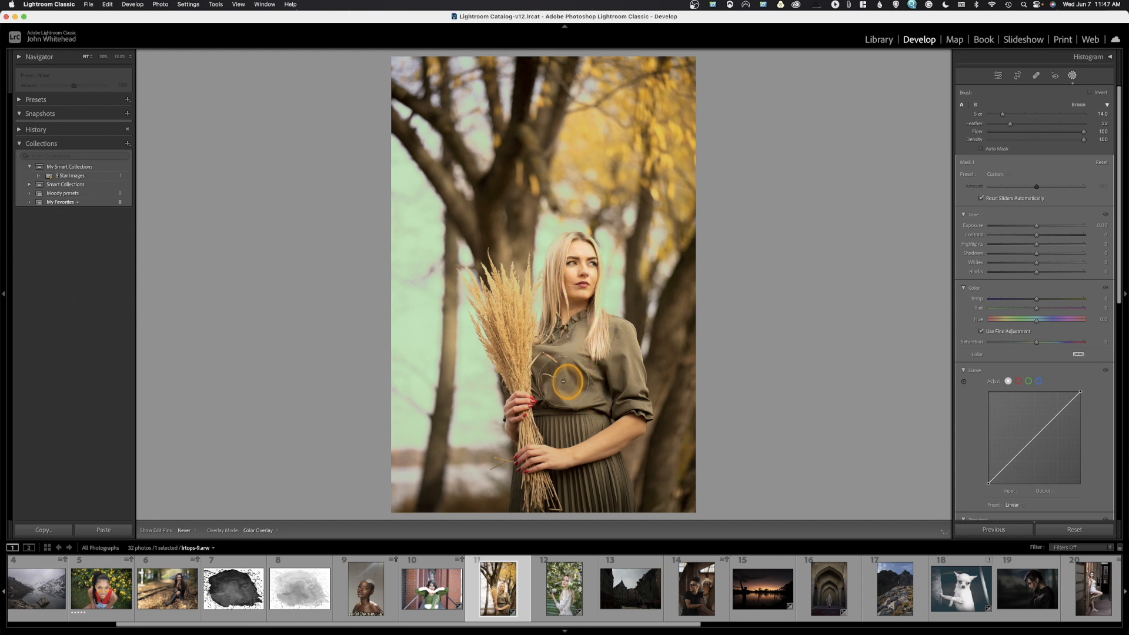
key("h")
key("h")
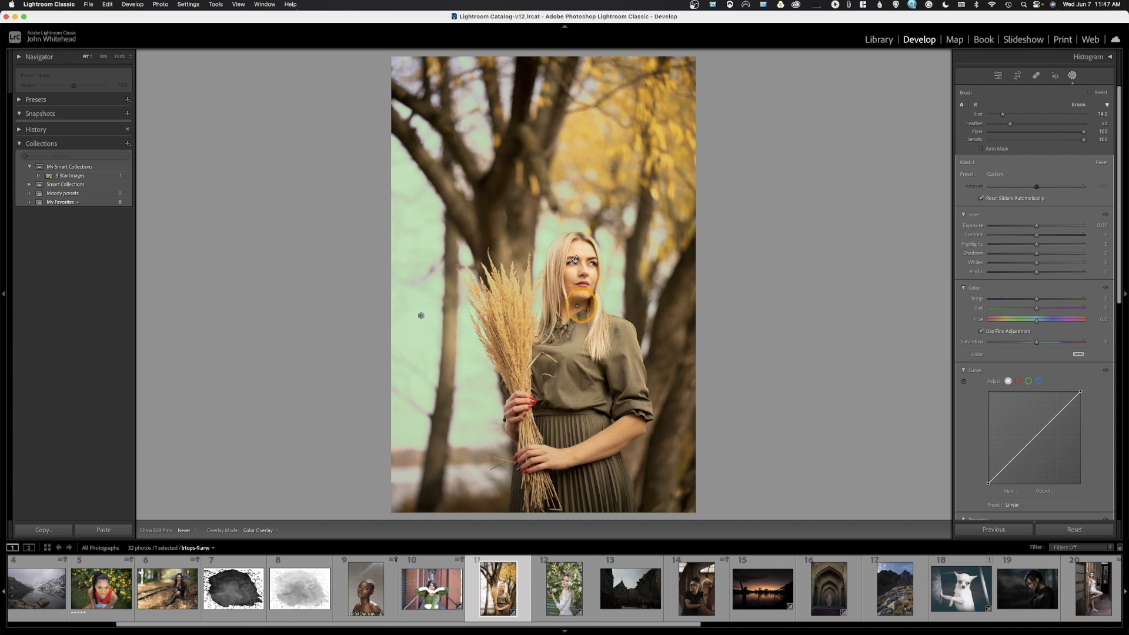
key("h")
Fine-tune the exposure of the pale sky's luminance mask.
mouse_move(1038, 226)
left_mouse_down()
mouse_move(1063, 227)
mouse_move(978, 227)
mouse_move(1126, 249)
mouse_move(1038, 245)
left_mouse_up()
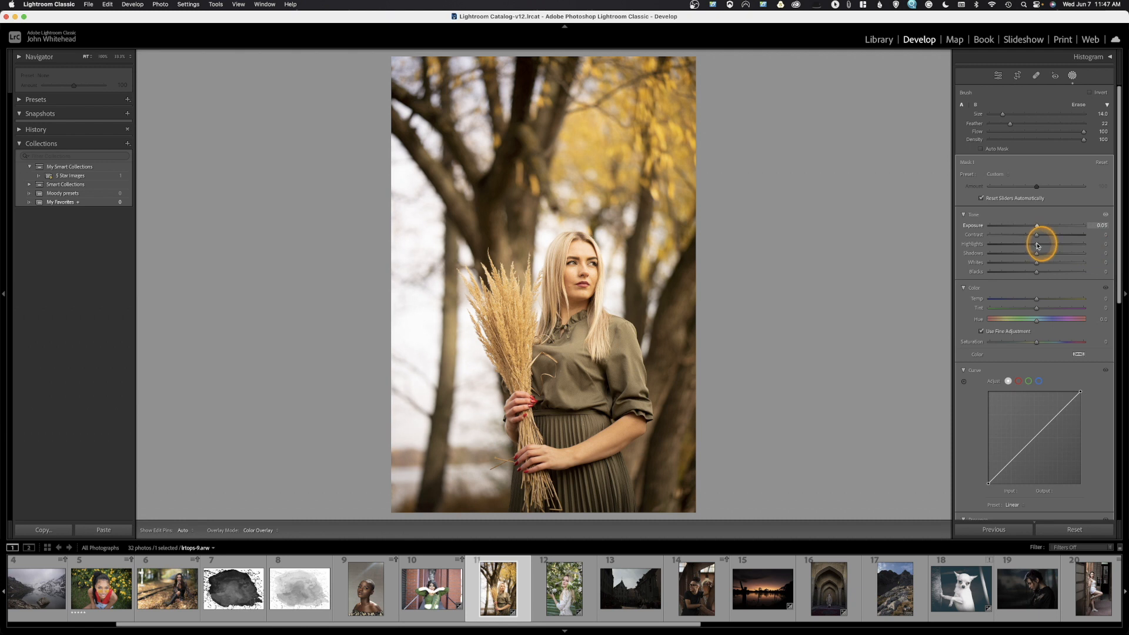
left_click_drag(1038, 246, 1034, 245)
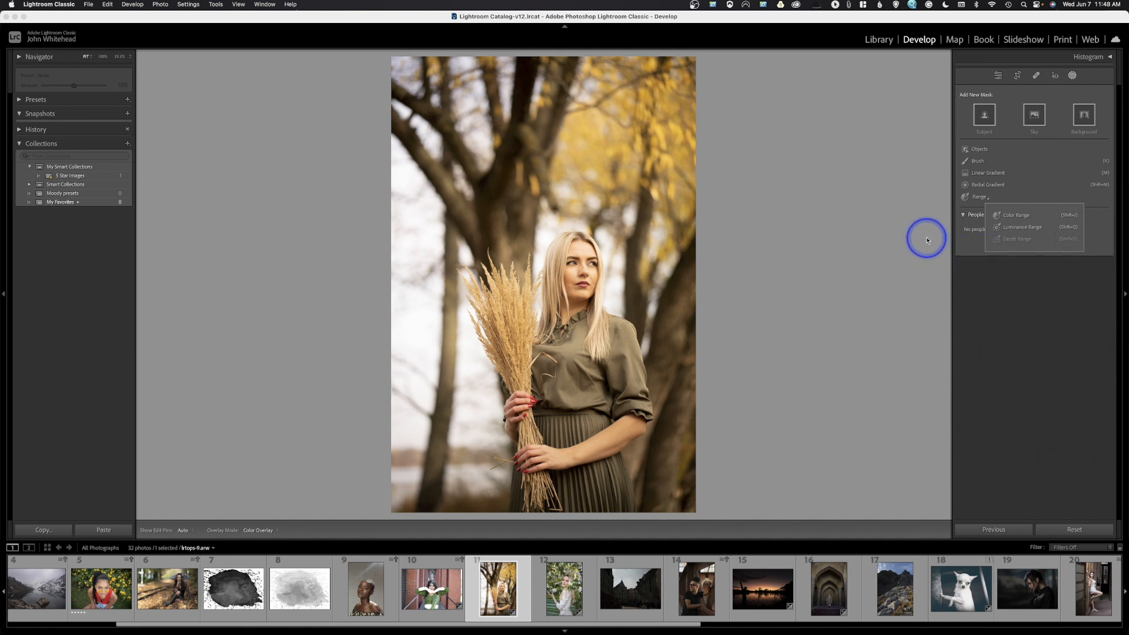
Mask the woman with Select Subject and collapse the mask's Curve adjustments.
left_click(939, 174)
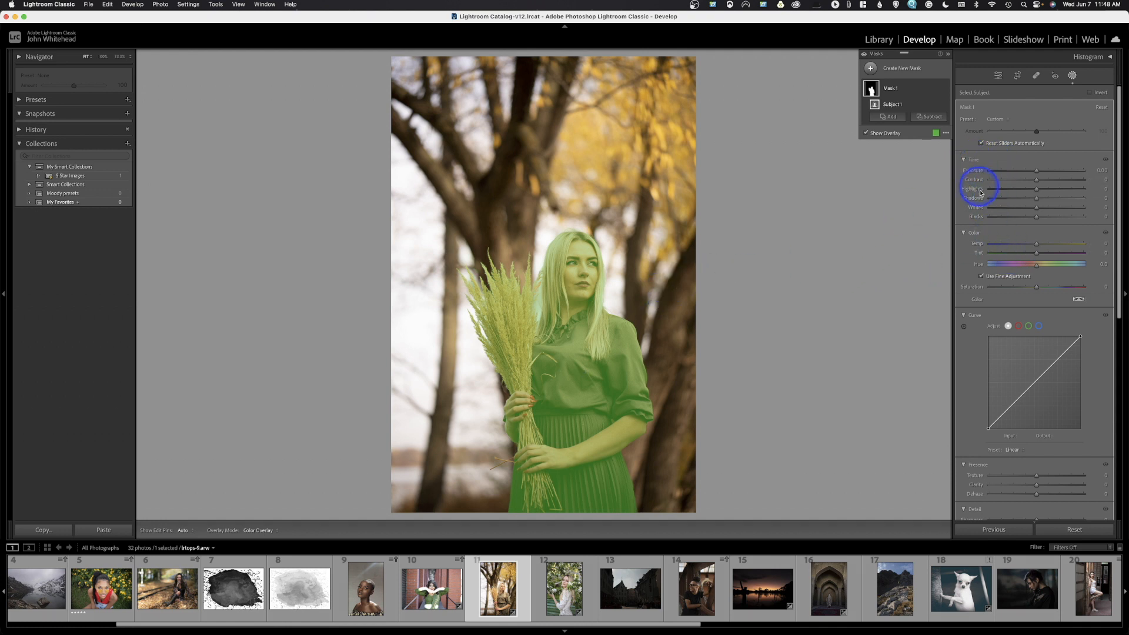
left_click(964, 315)
Examine the mask's remaining adjustments alongside the global ones and return to the global Basic adjustments.
scroll(1003, 278, "down", 2)
scroll(1004, 279, "down", 10)
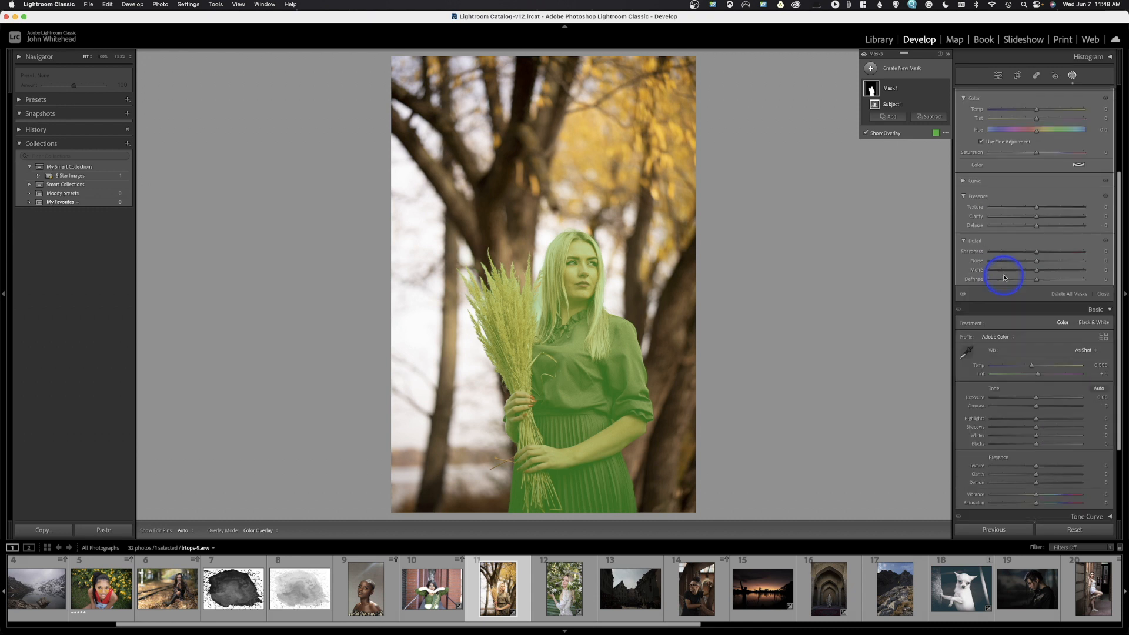
scroll(1005, 278, "down", 1)
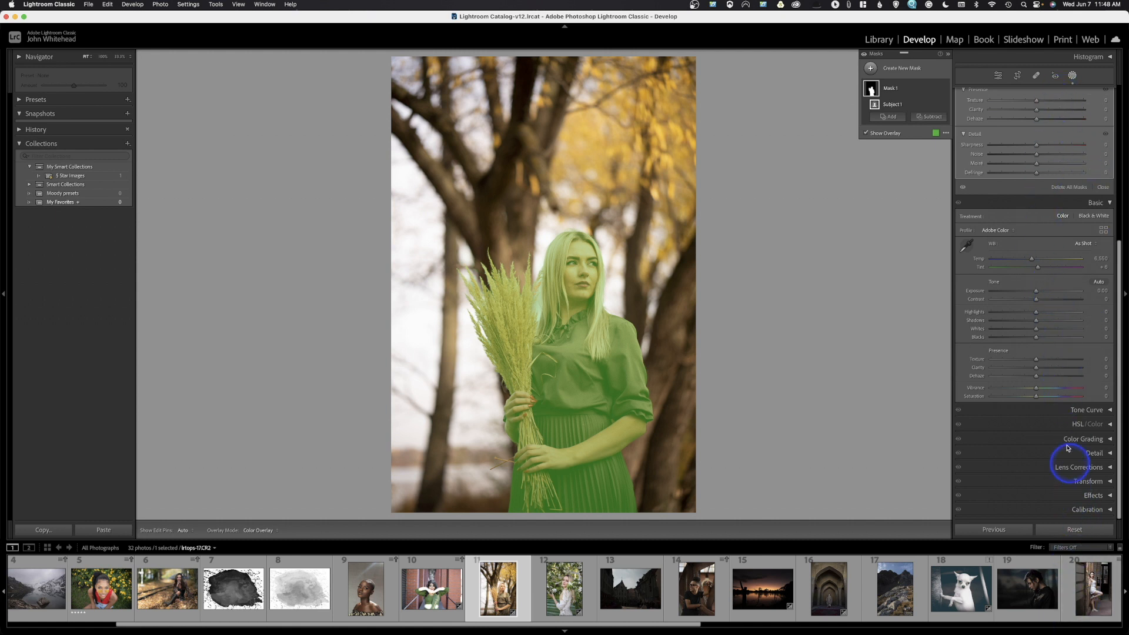
left_click(998, 75)
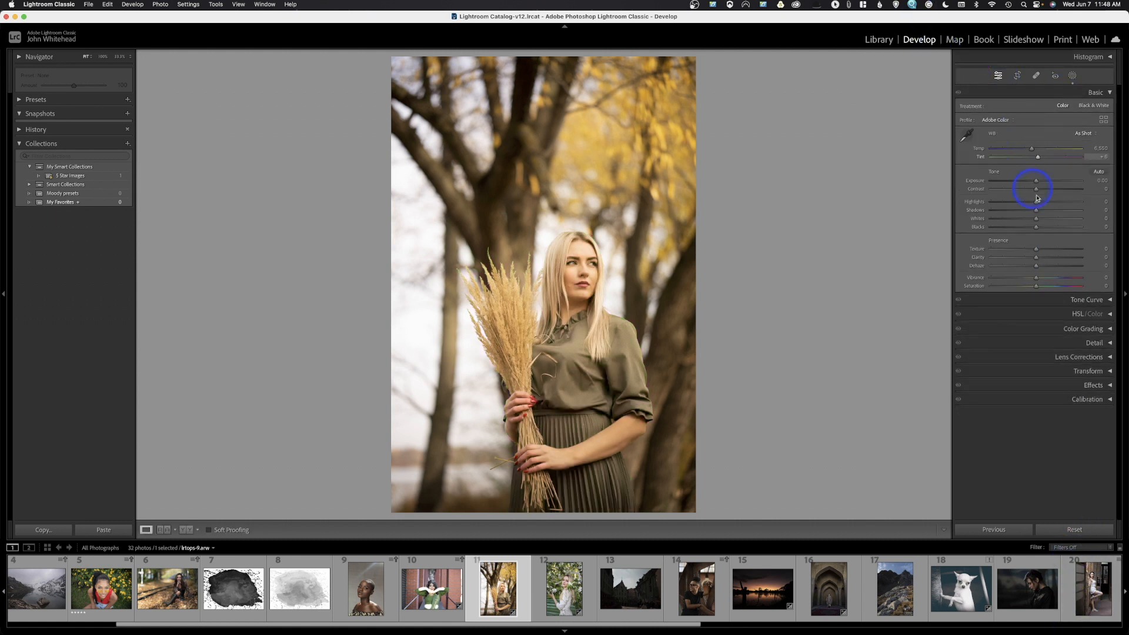